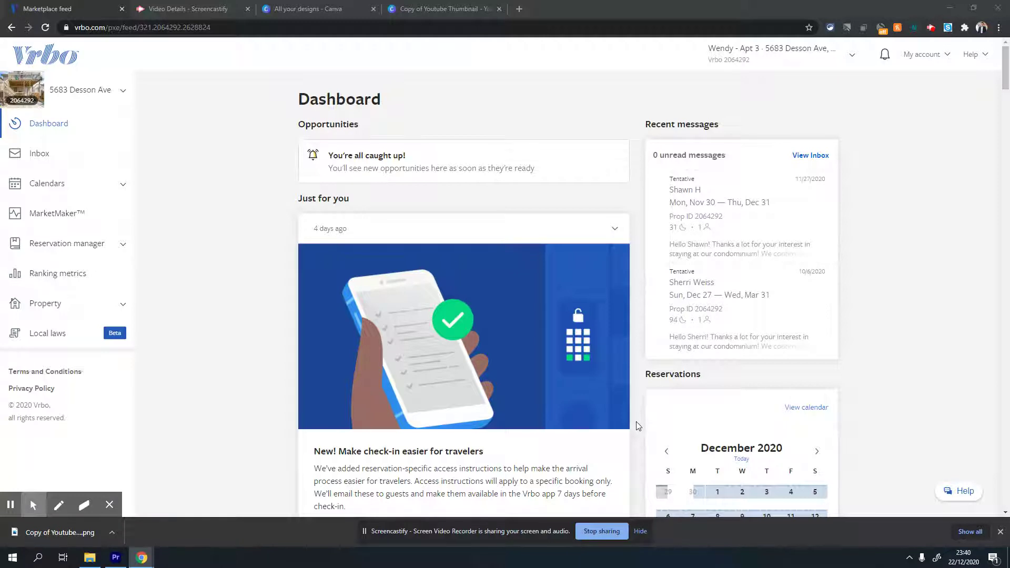
Open the Rates calendar under Calendars in the sidebar and expand the rate settings list.
scroll(638, 426, down, 1)
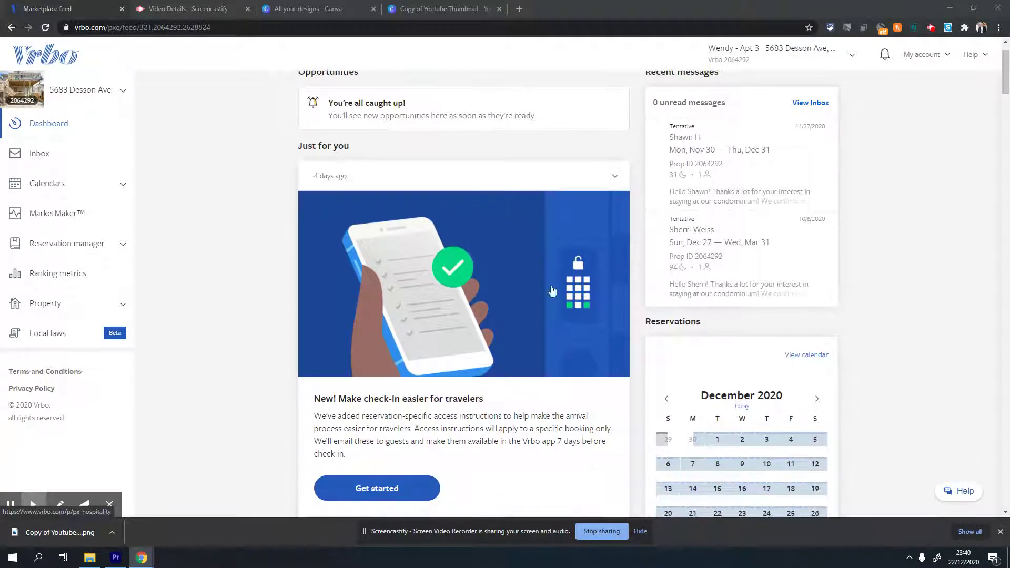
scroll(224, 247, up, 1)
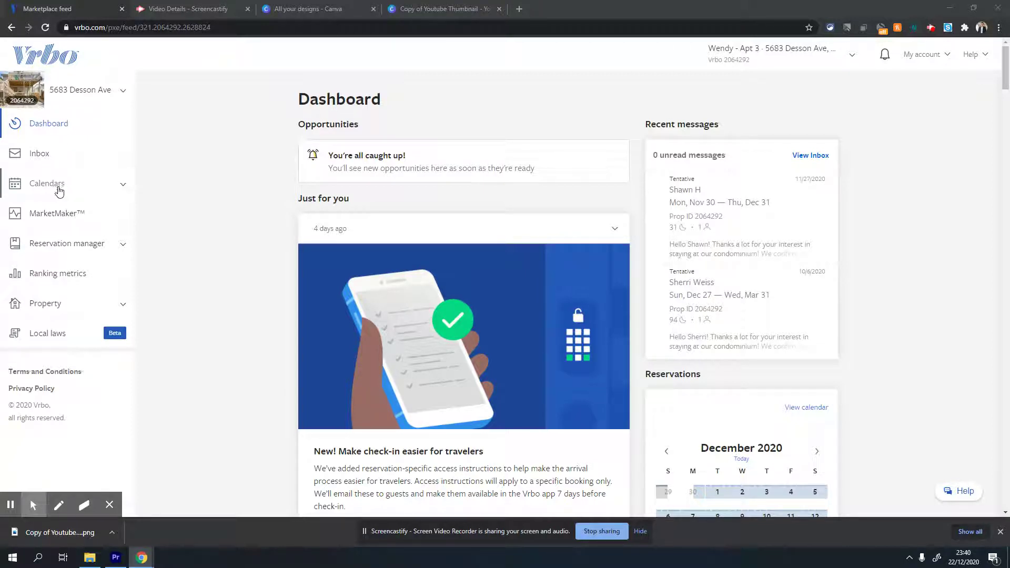
click(110, 189)
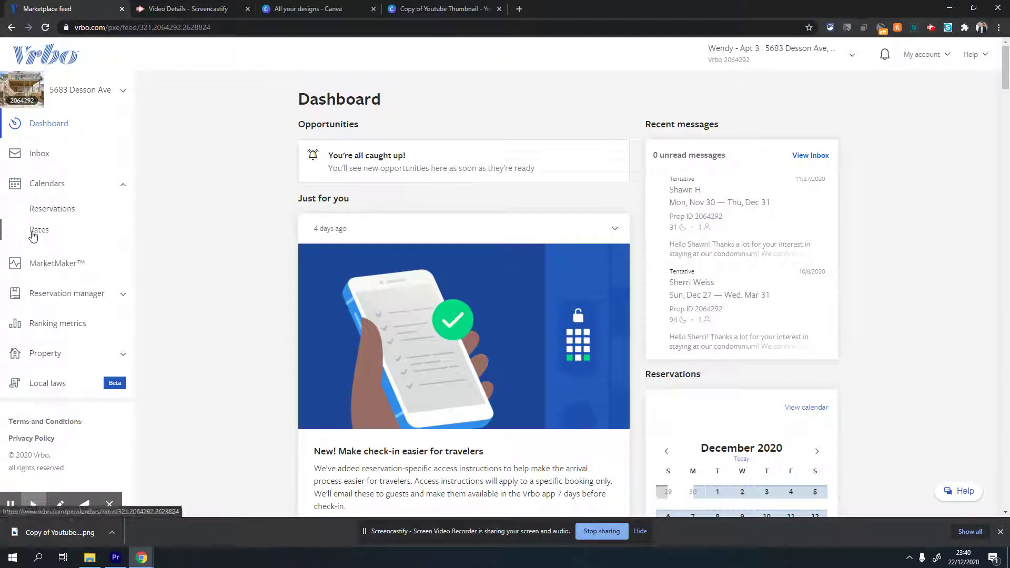
click(35, 232)
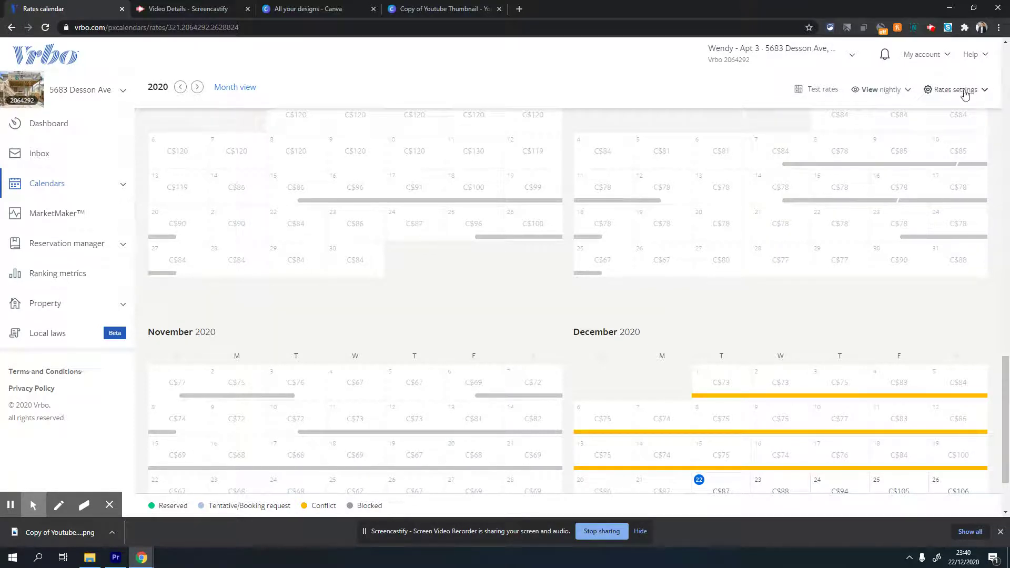
click(949, 91)
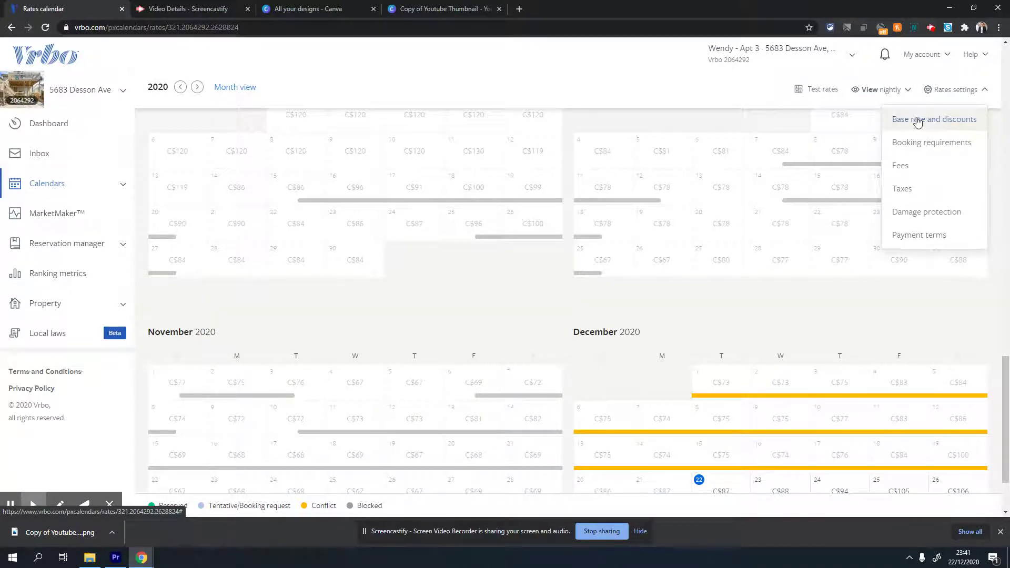
Open the Base rate and discounts settings showing the C$120 nightly rate.
click(918, 120)
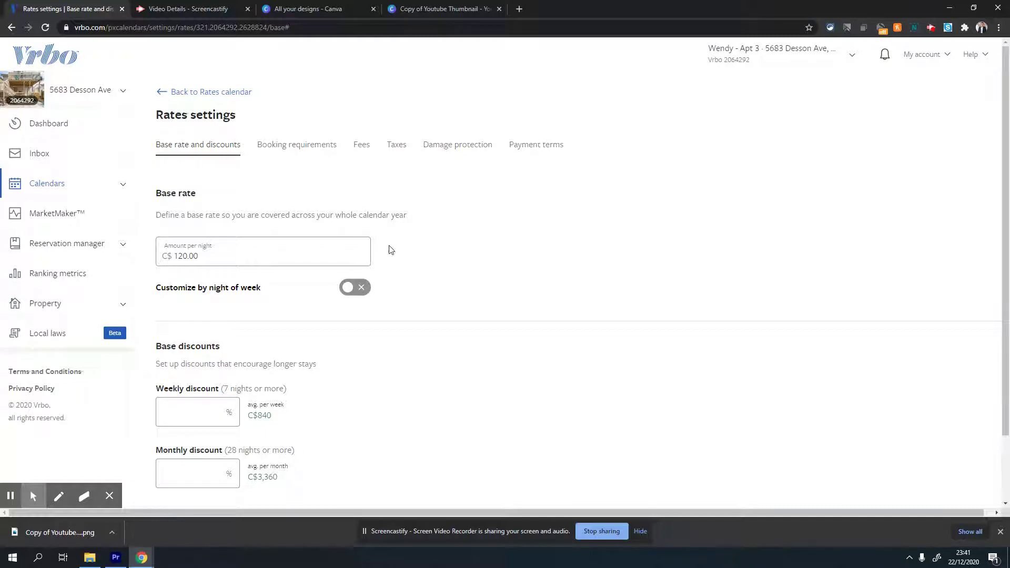
click(205, 257)
click(449, 336)
scroll(394, 385, down, 2)
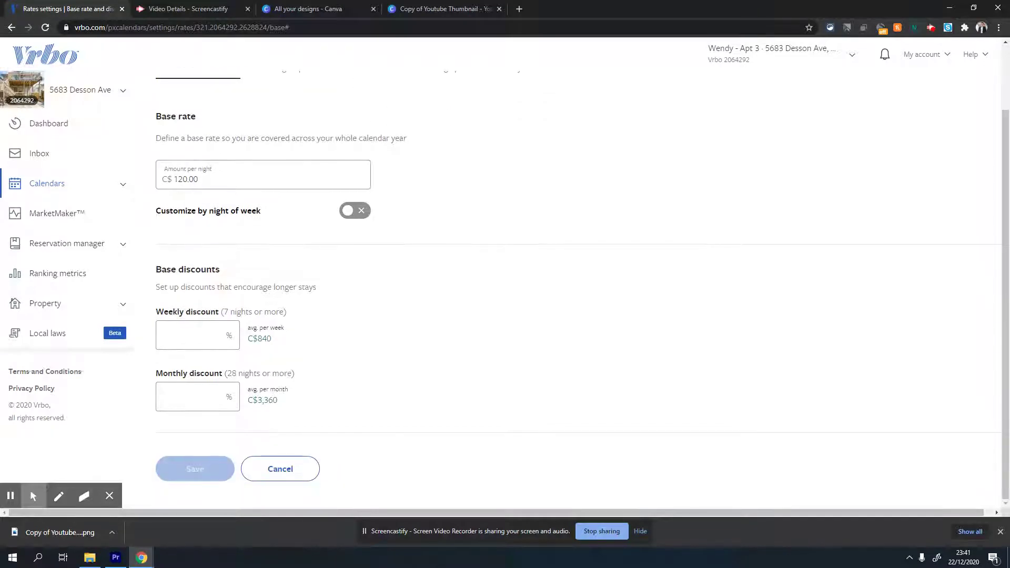
click(194, 335)
click(200, 397)
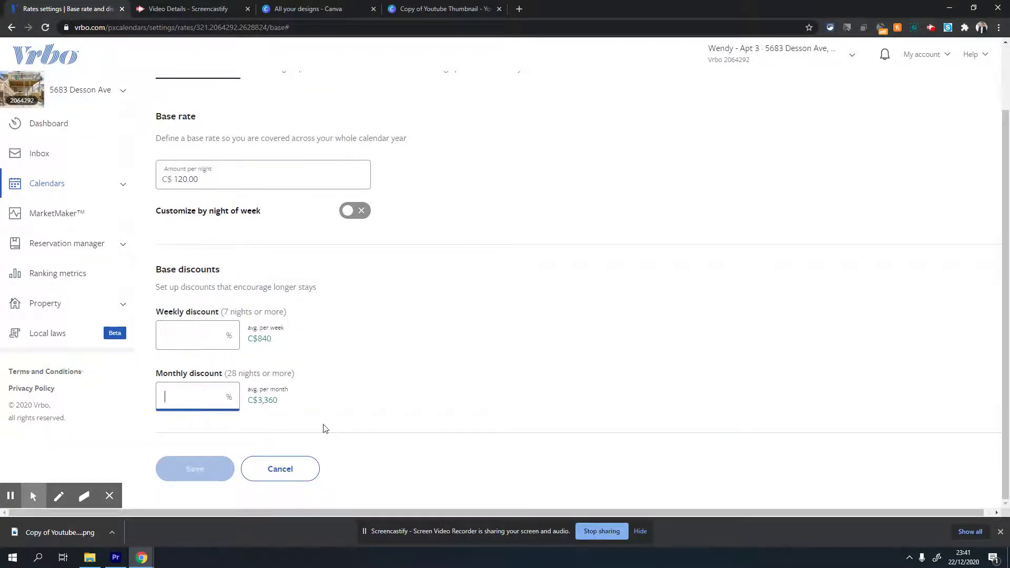
click(450, 368)
Enter a 5% weekly discount and a 10% monthly discount, then save.
click(184, 333)
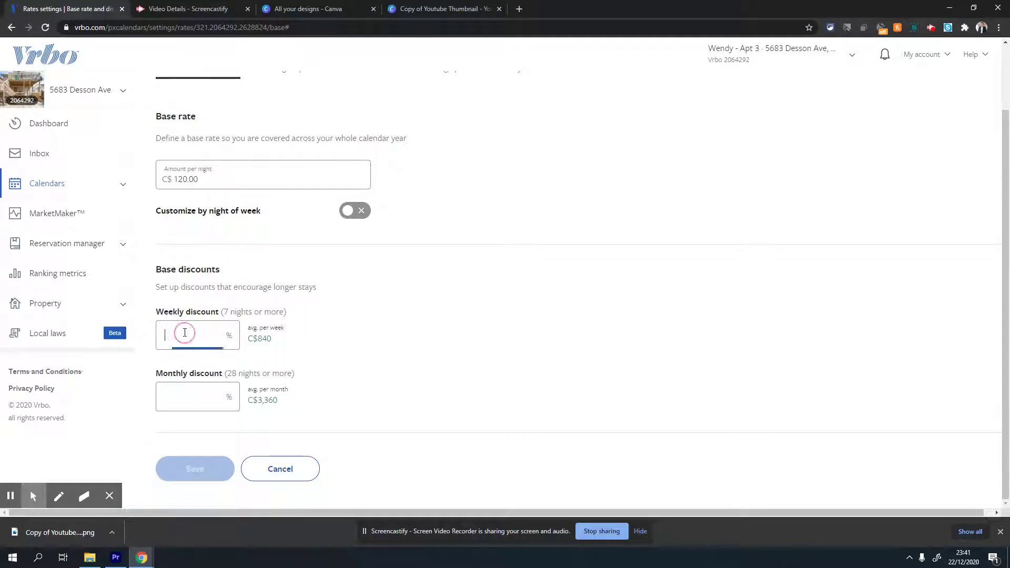
text(5)
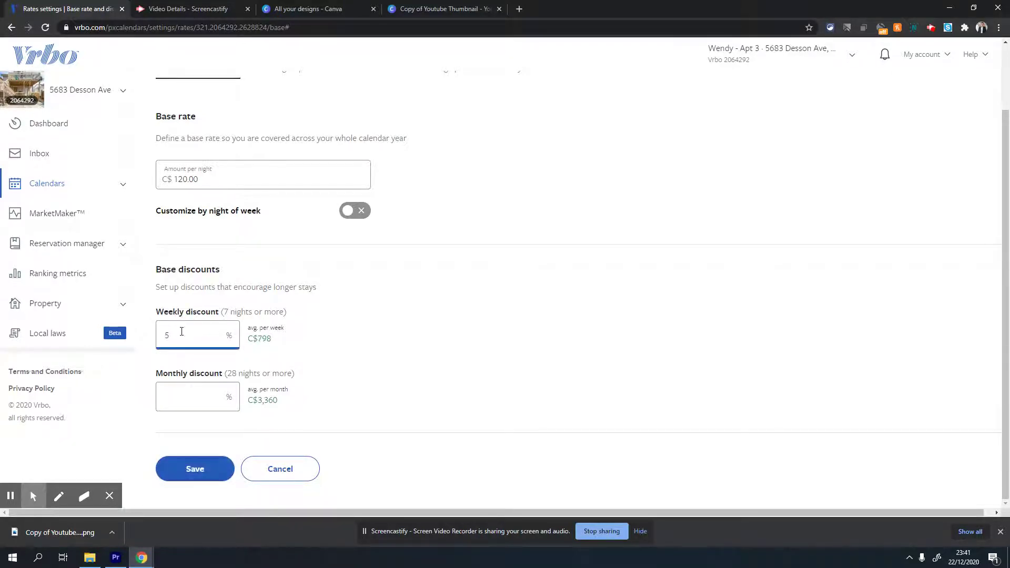
click(180, 397)
text(4)
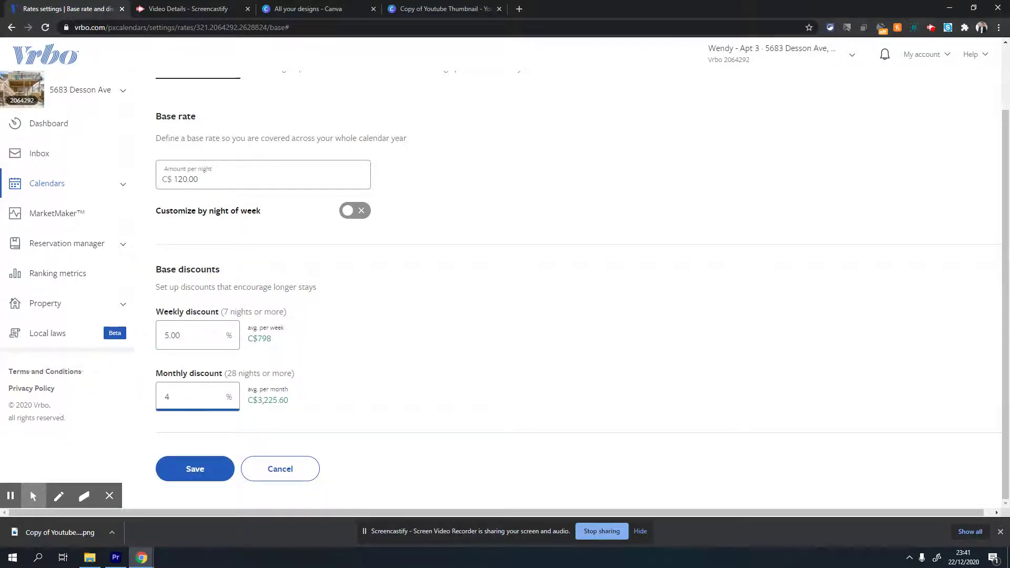
key(BackSpace)
text(10)
click(189, 470)
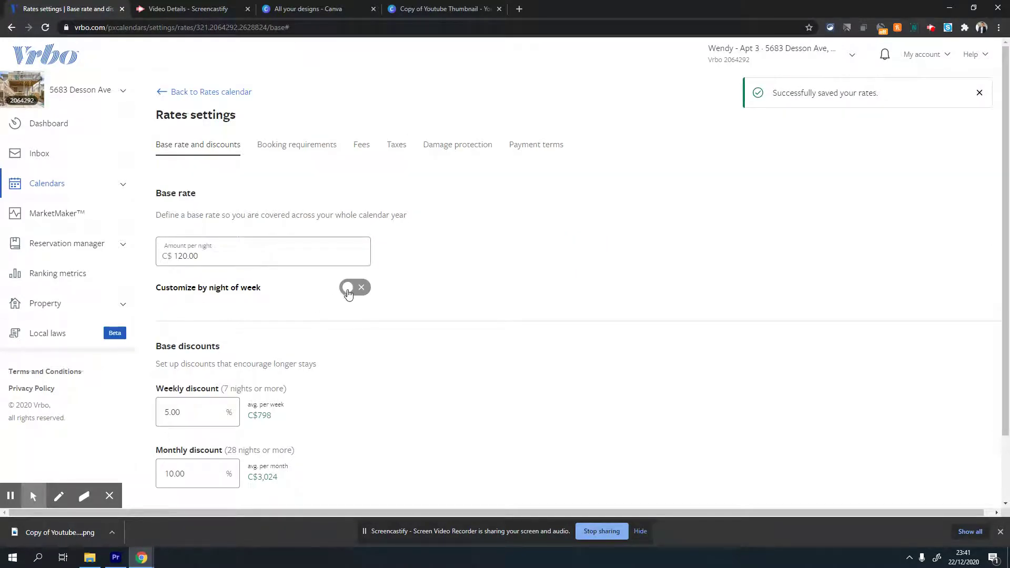
click(348, 293)
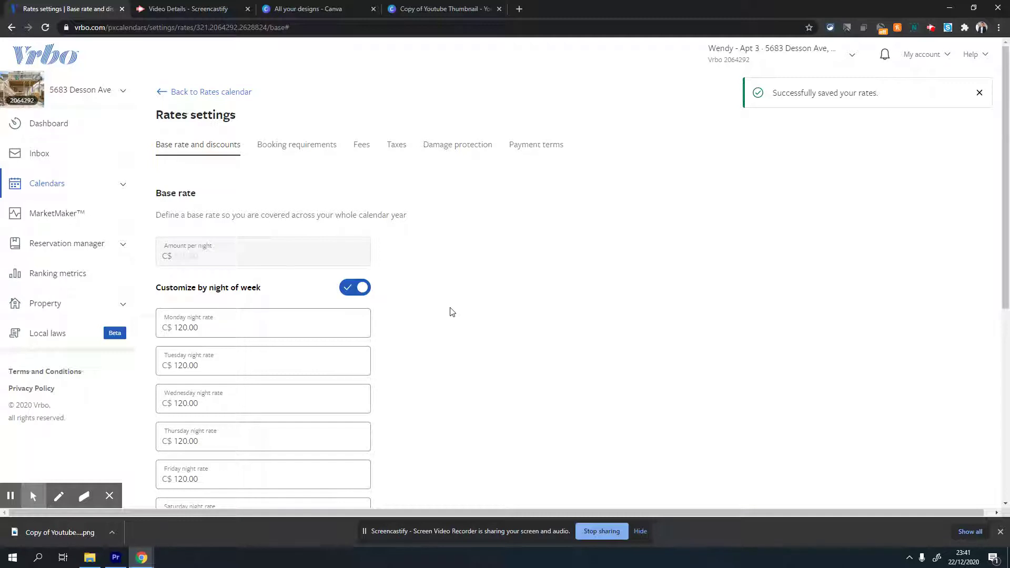
scroll(459, 316, down, 2)
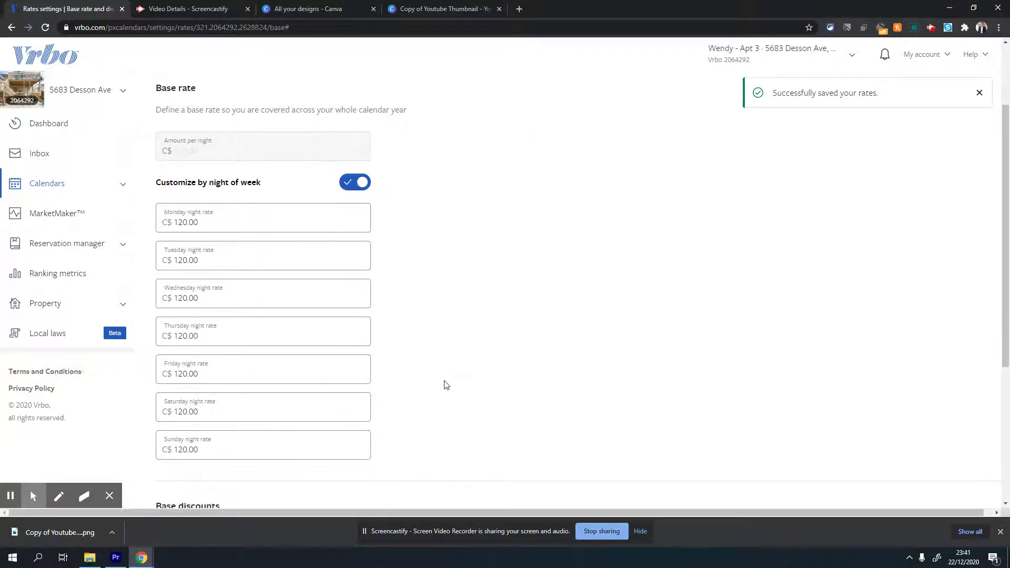
click(362, 182)
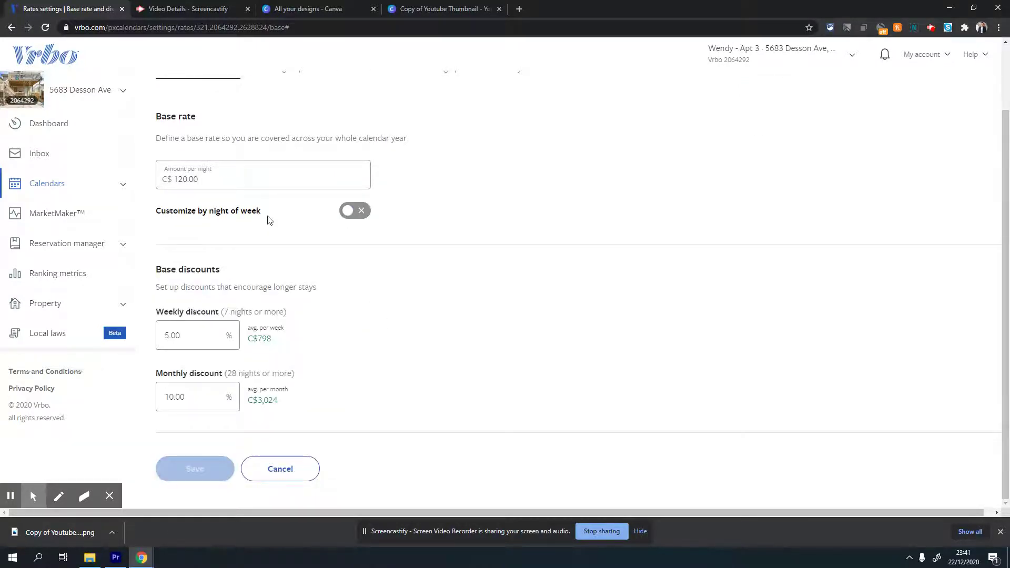
click(350, 210)
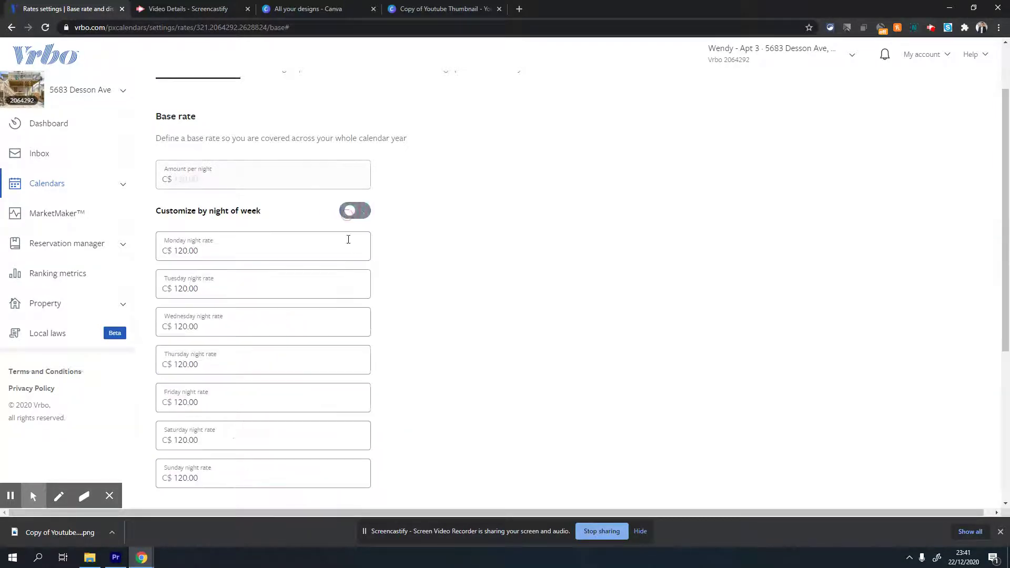
scroll(308, 342, down, 2)
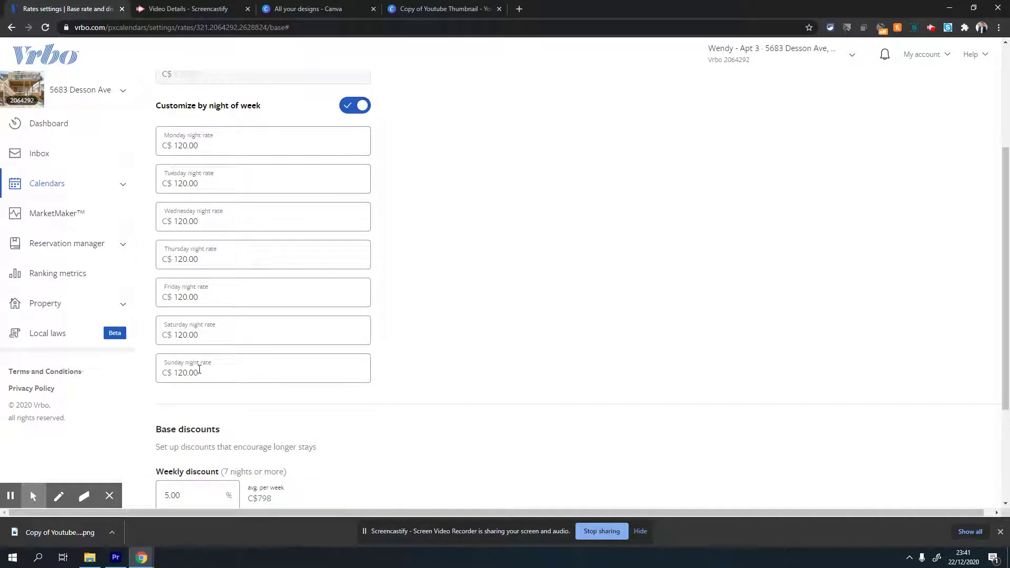
double_click(212, 145)
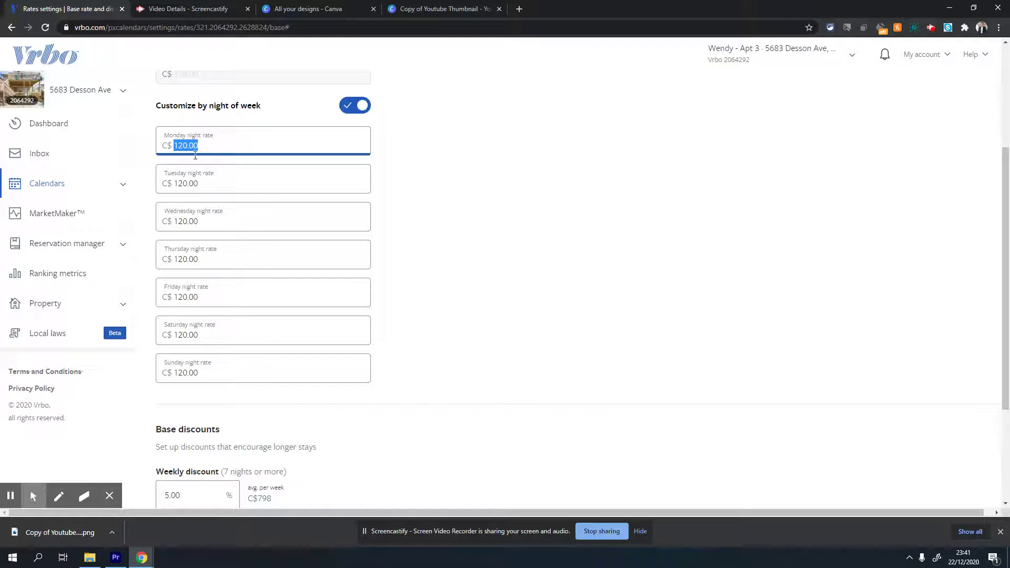
click(204, 146)
drag(204, 146, 168, 145)
text(100)
click(198, 187)
drag(199, 187, 149, 189)
text(100)
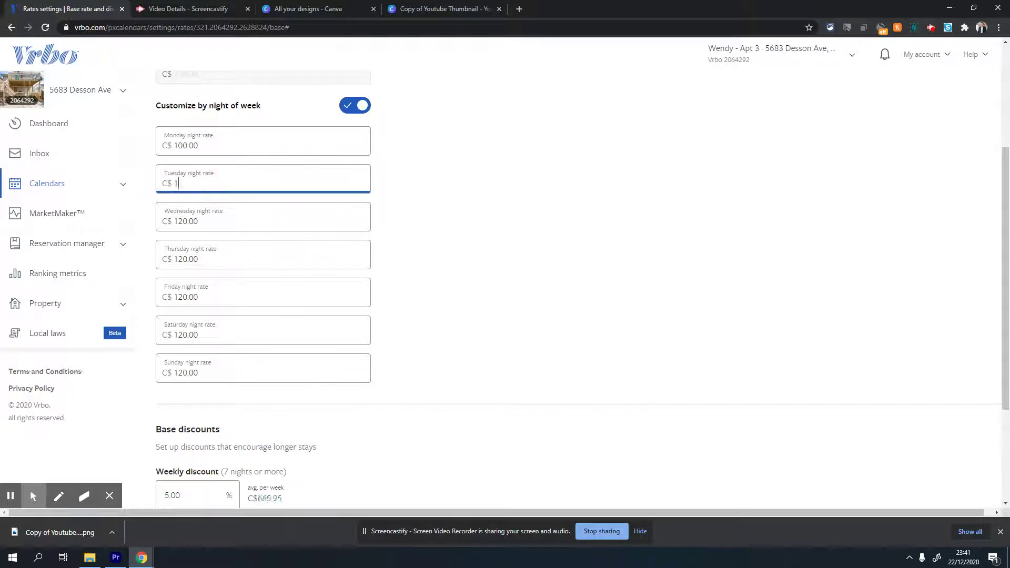
click(219, 224)
drag(219, 225, 158, 221)
text(100)
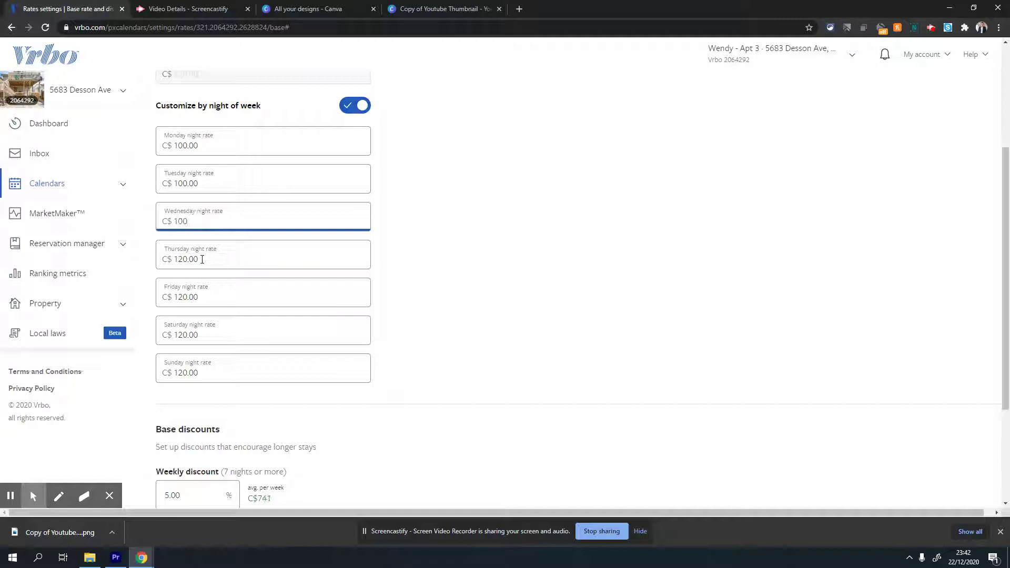
drag(203, 260, 171, 260)
text(100)
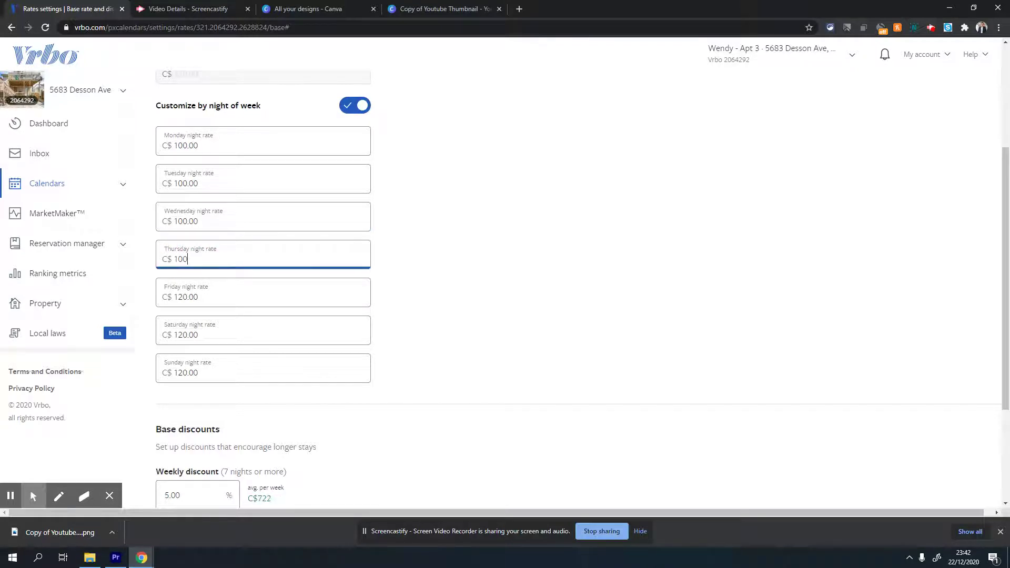
click(418, 283)
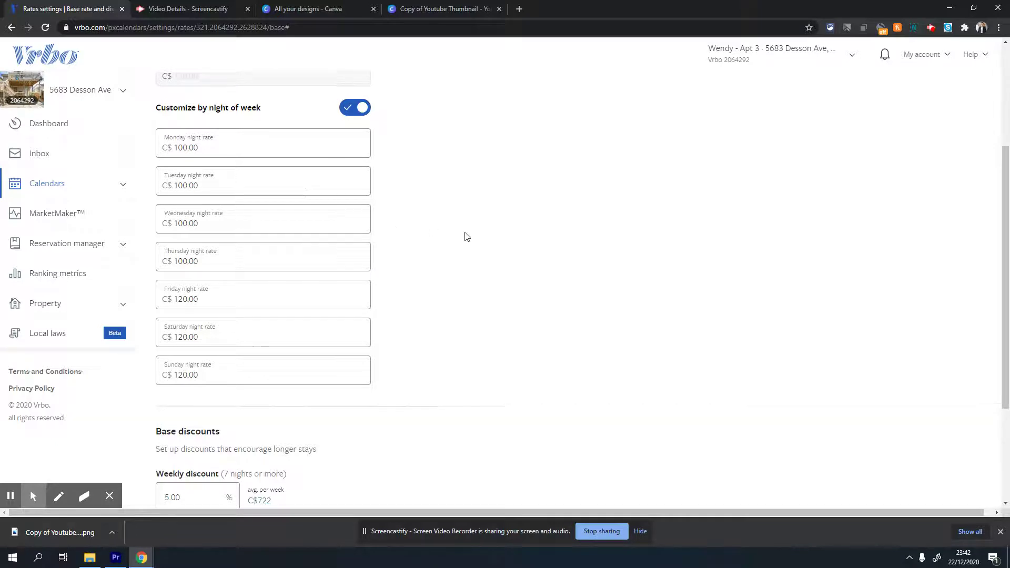
scroll(467, 234, up, 2)
click(350, 216)
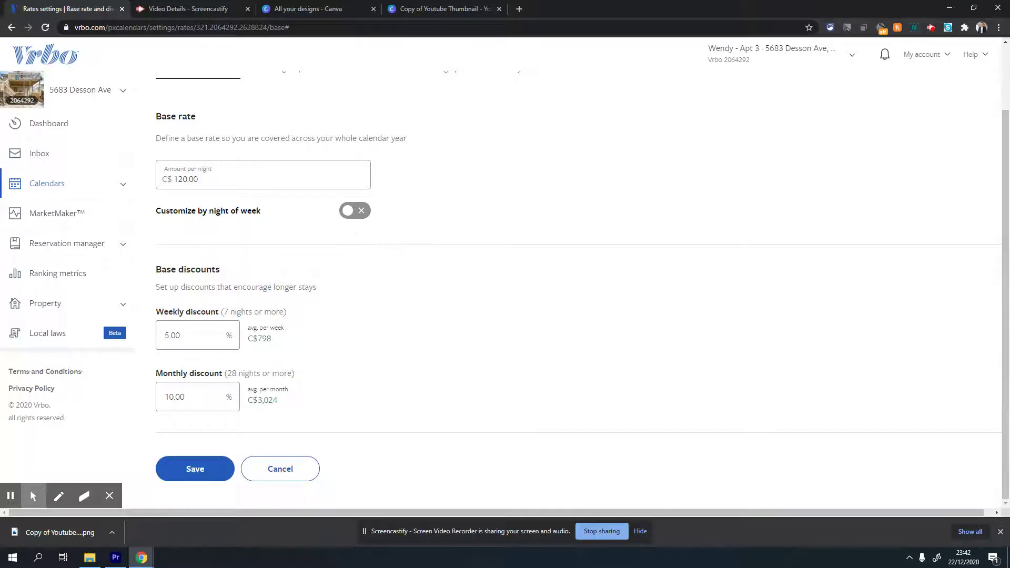
scroll(401, 234, up, 1)
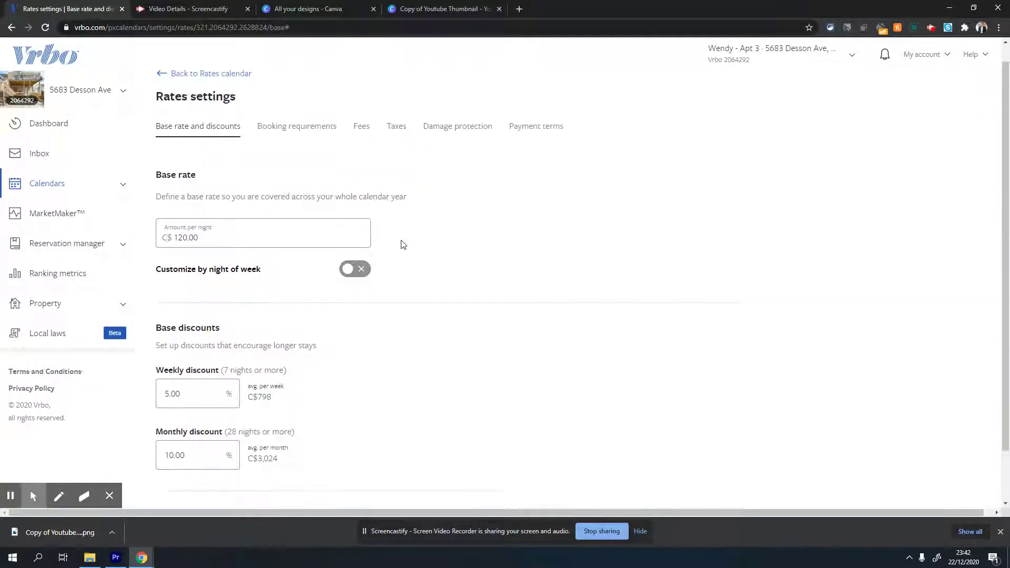
scroll(401, 244, down, 1)
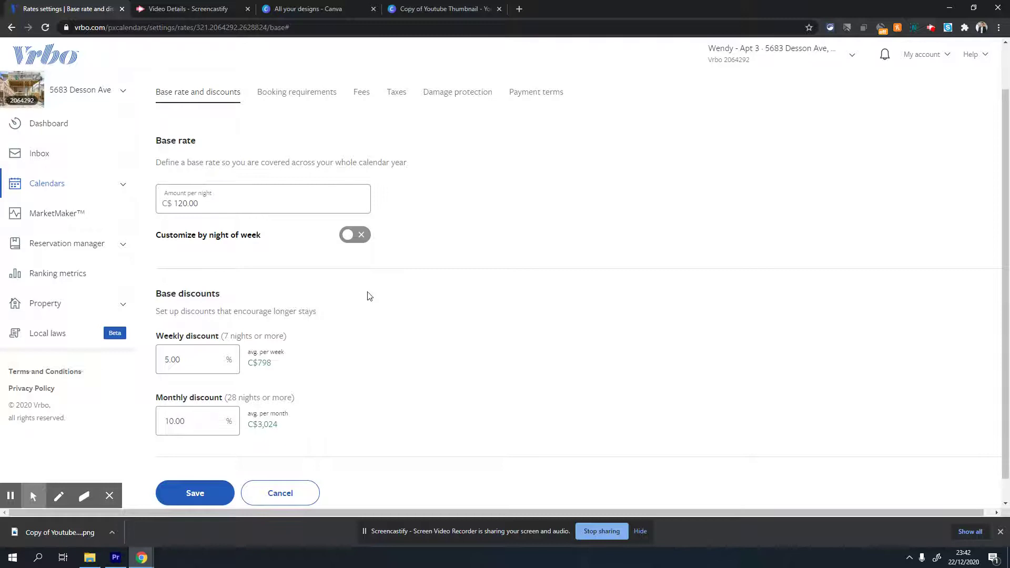
Save the rate settings, then review Booking requirements, leaving the minimum night stay at 2.
click(198, 491)
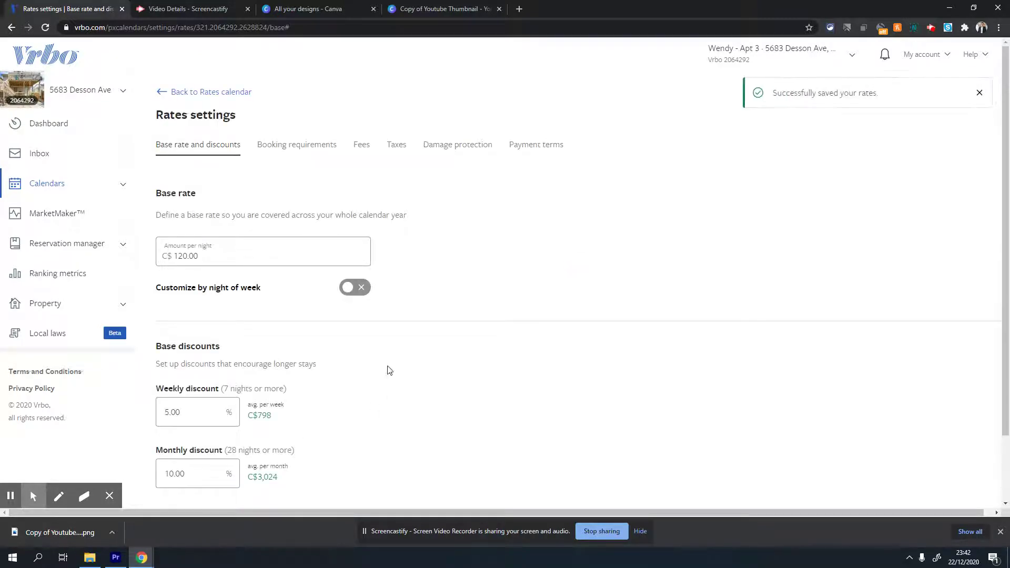
click(301, 150)
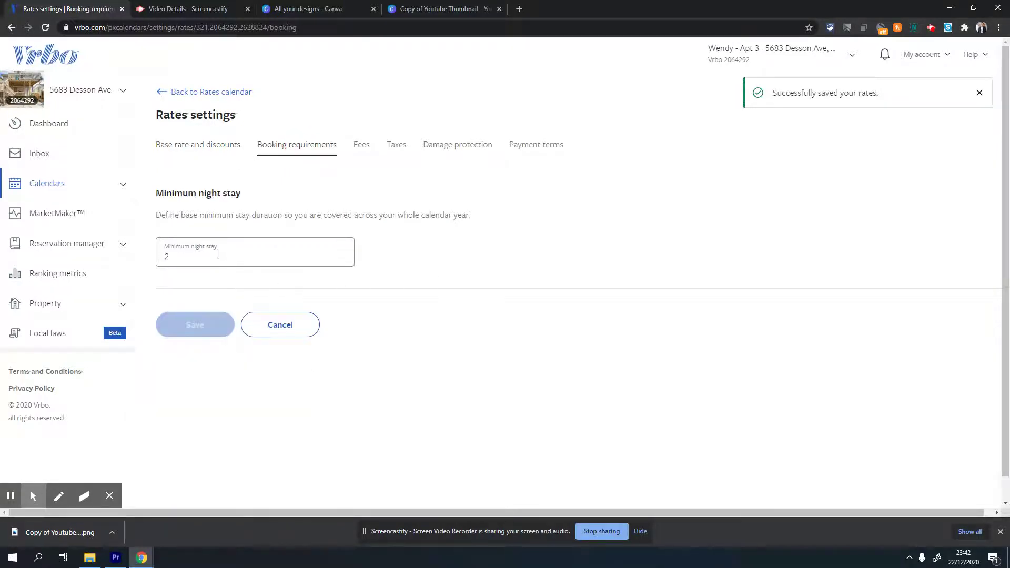
click(191, 256)
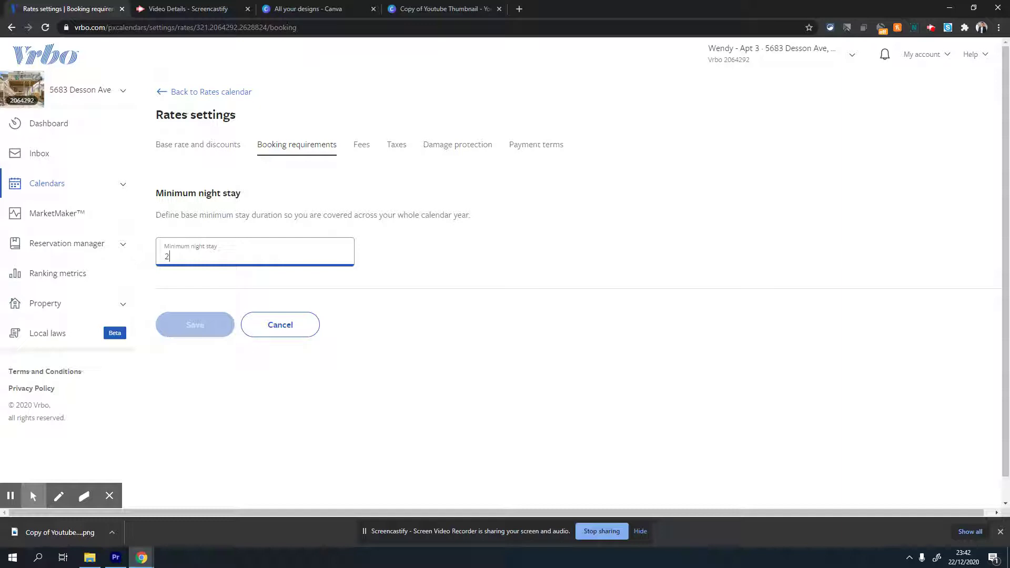
drag(178, 258, 157, 259)
click(410, 266)
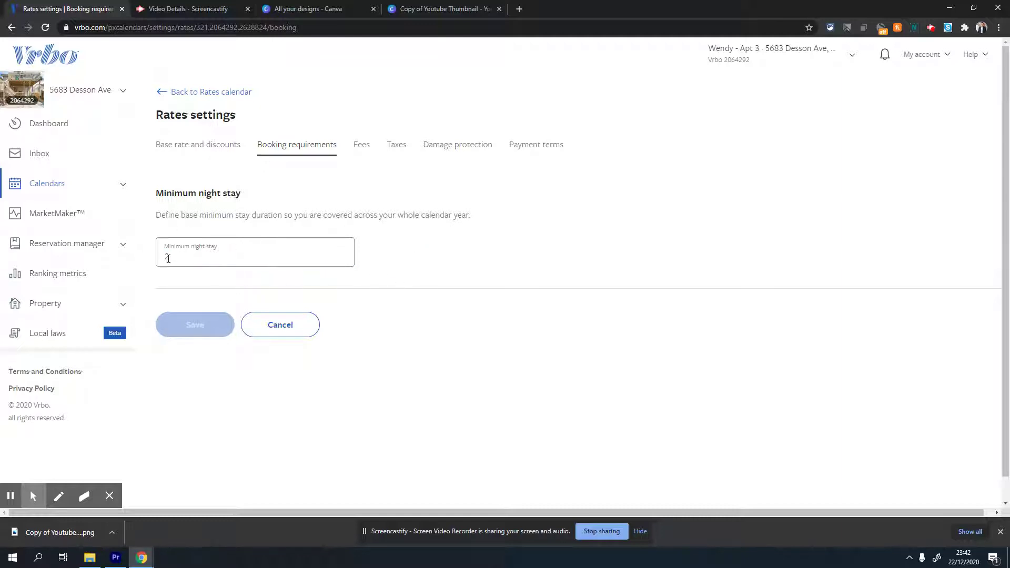
drag(194, 260, 151, 258)
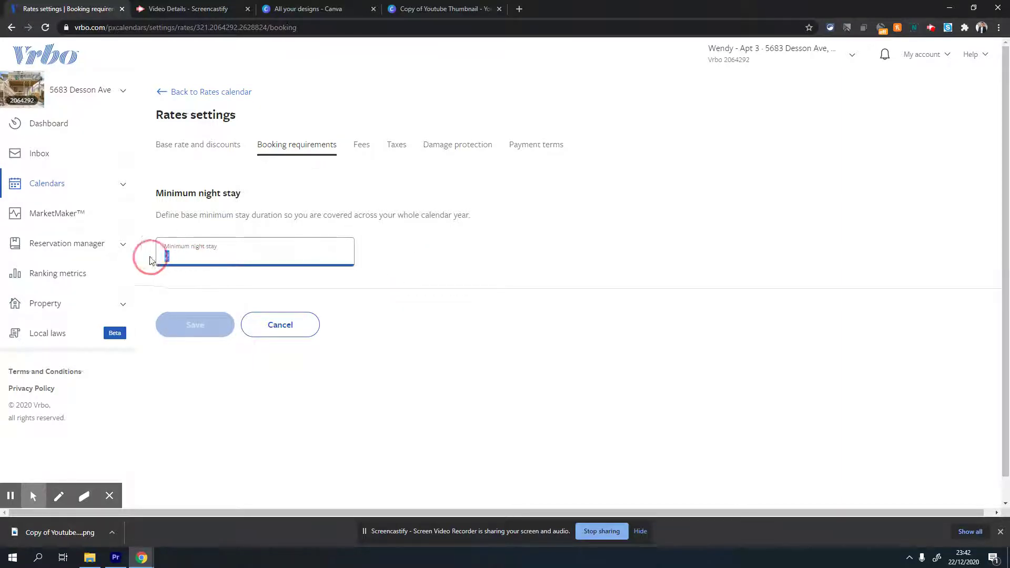
click(428, 245)
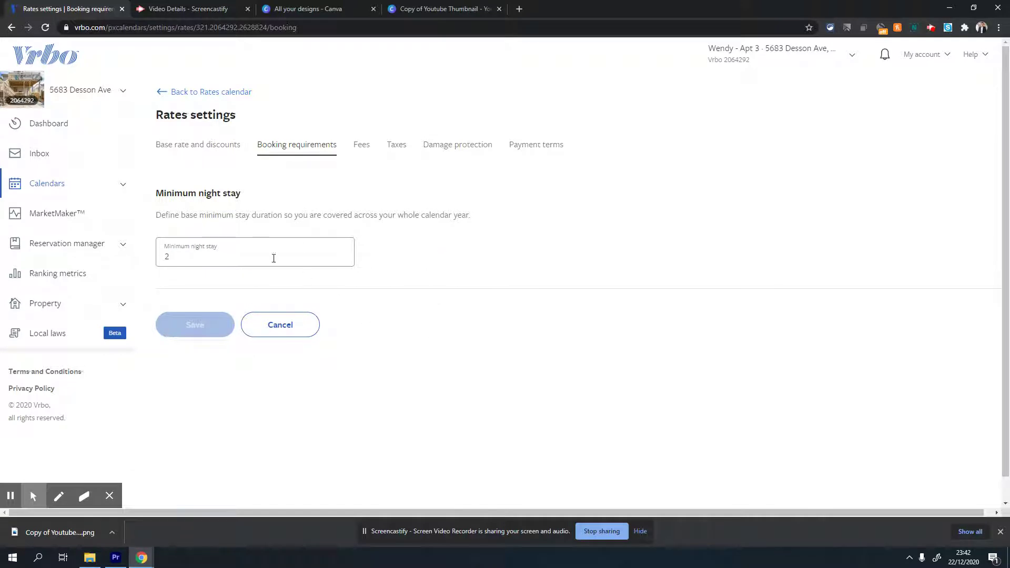
drag(190, 260, 162, 254)
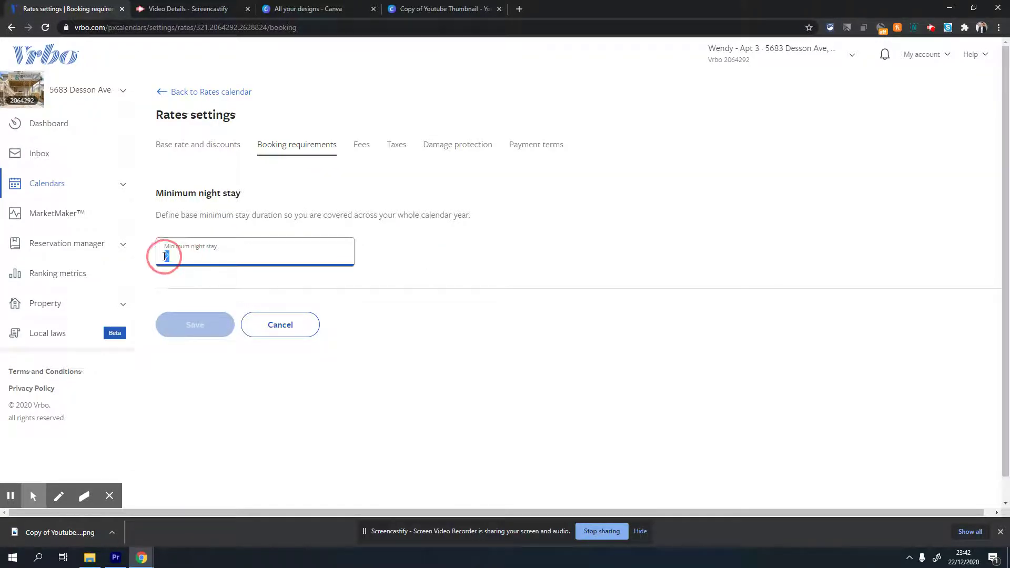
click(396, 256)
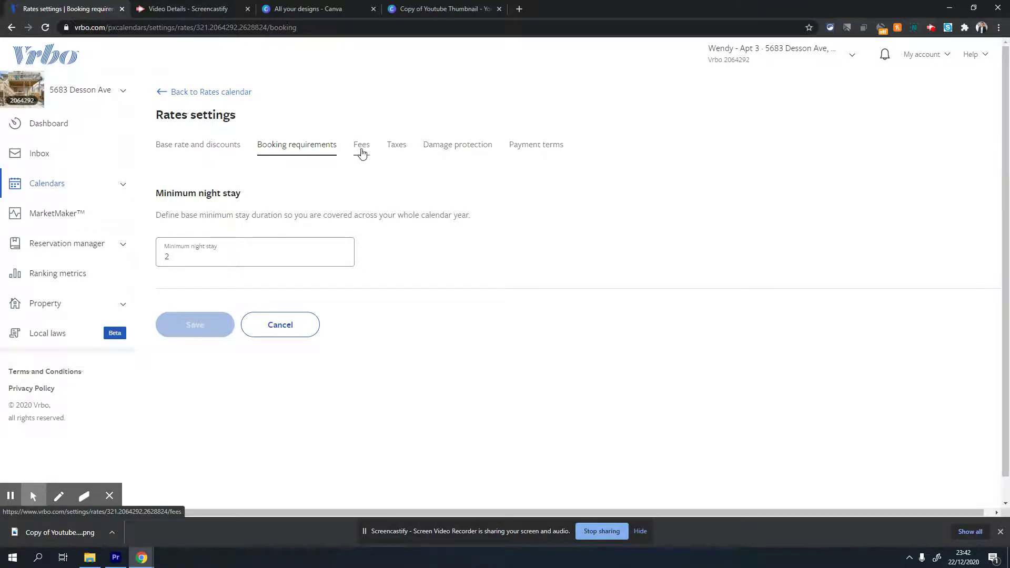
Go to the Fees settings and look over the extra guests fee type choices.
click(361, 152)
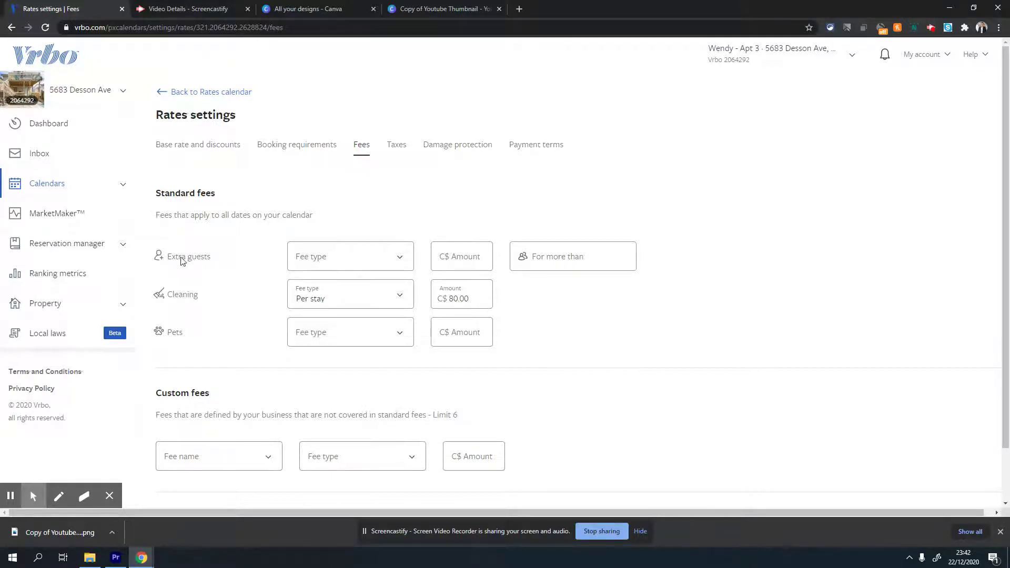
click(341, 260)
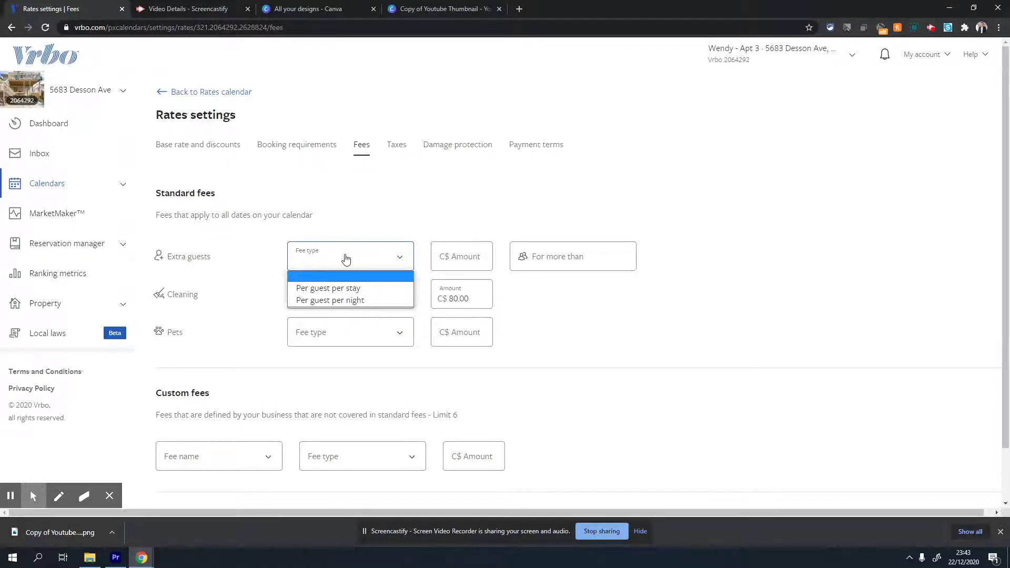
click(242, 258)
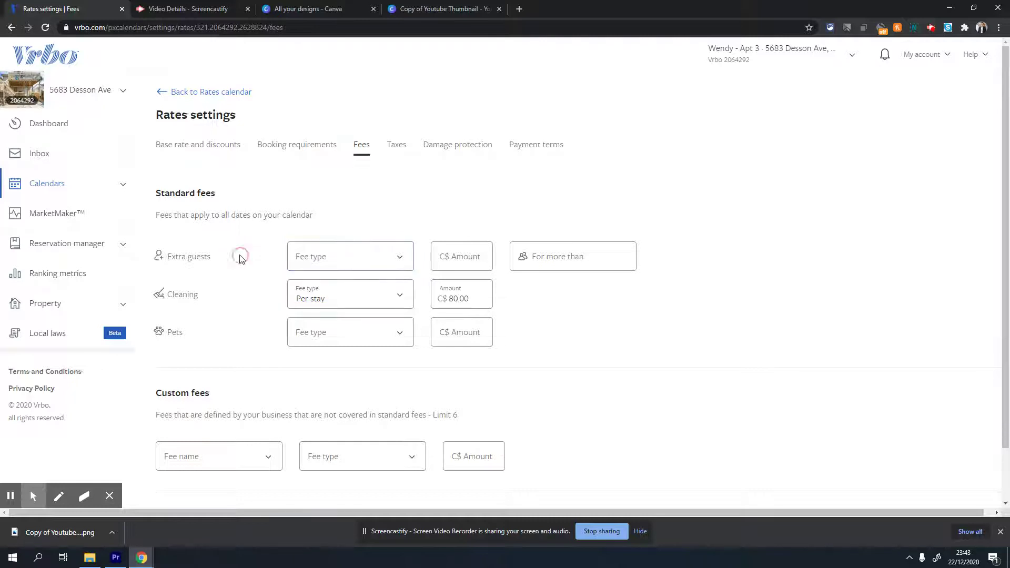
click(325, 257)
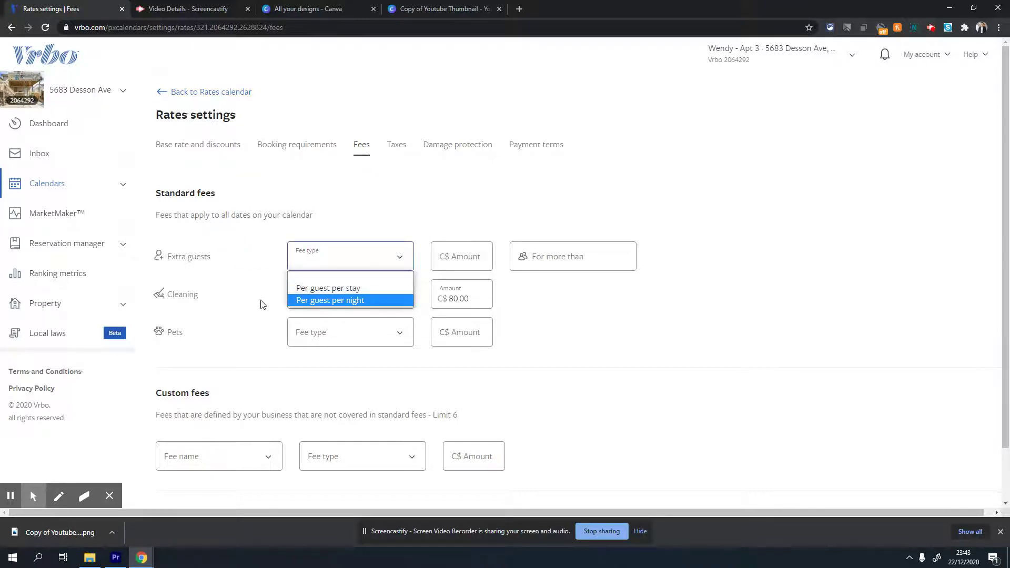
click(233, 275)
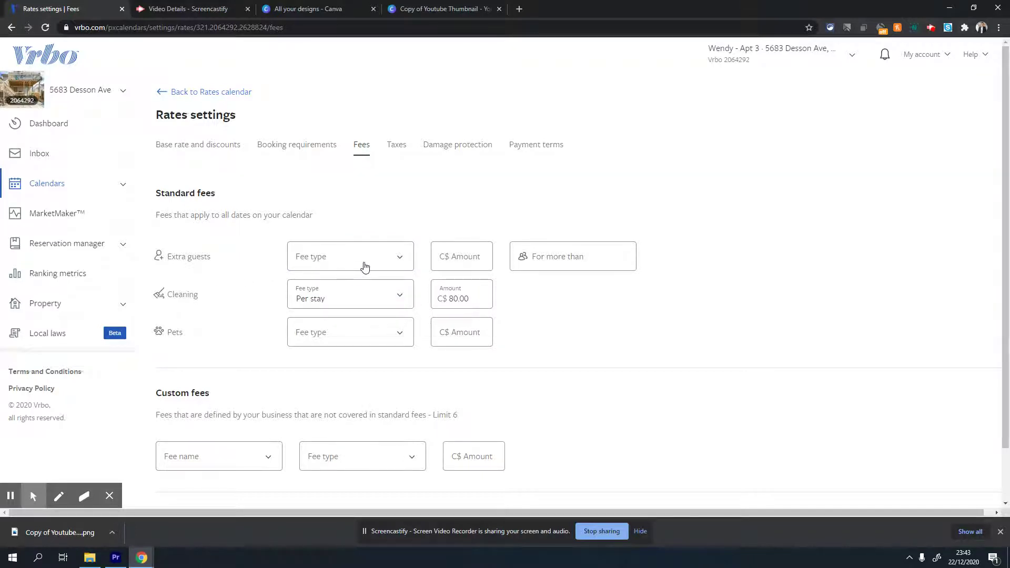
Set an extra guest fee of 10 per guest per night for more than 3 guests.
click(399, 258)
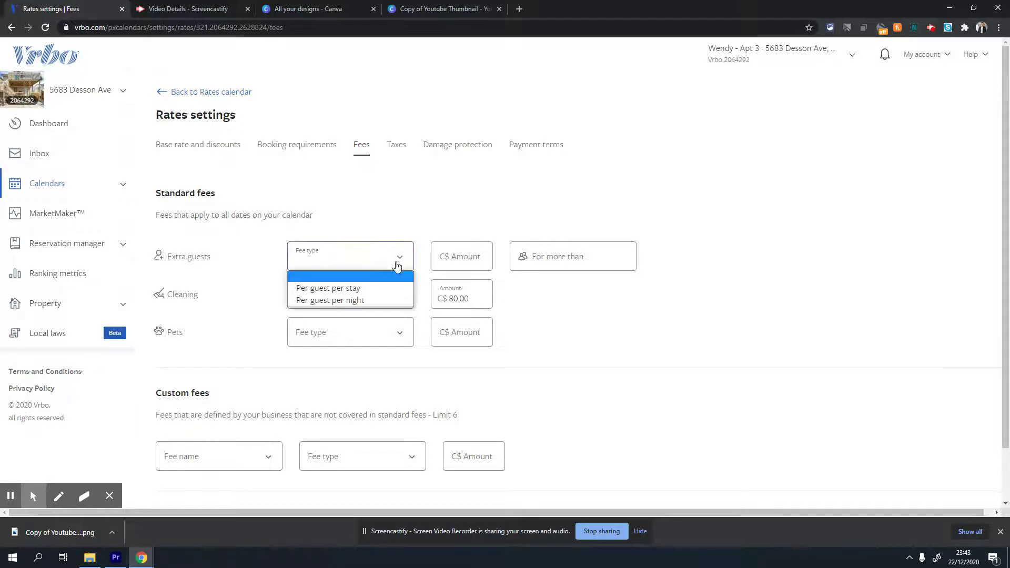
click(340, 301)
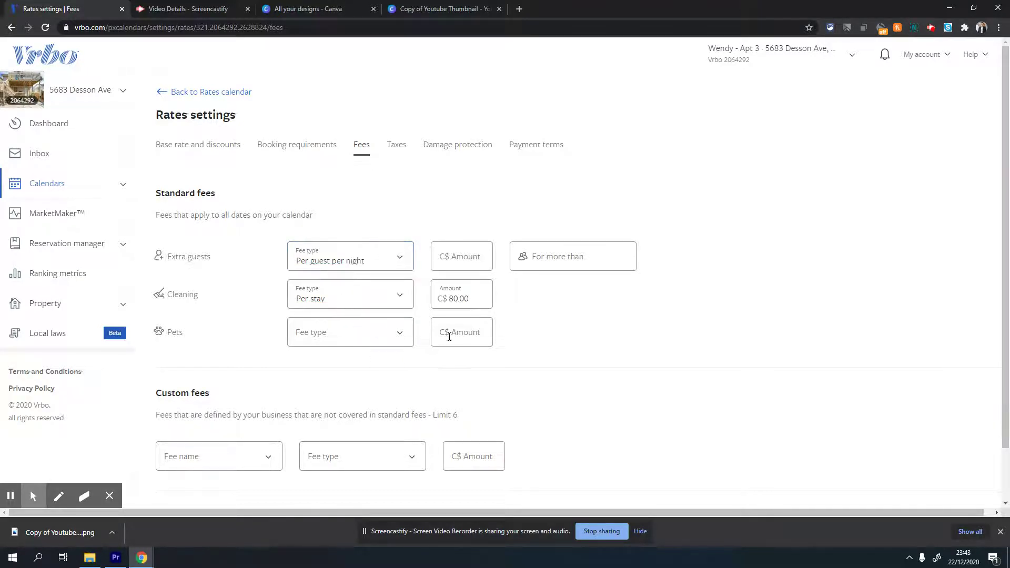
click(460, 262)
text(10)
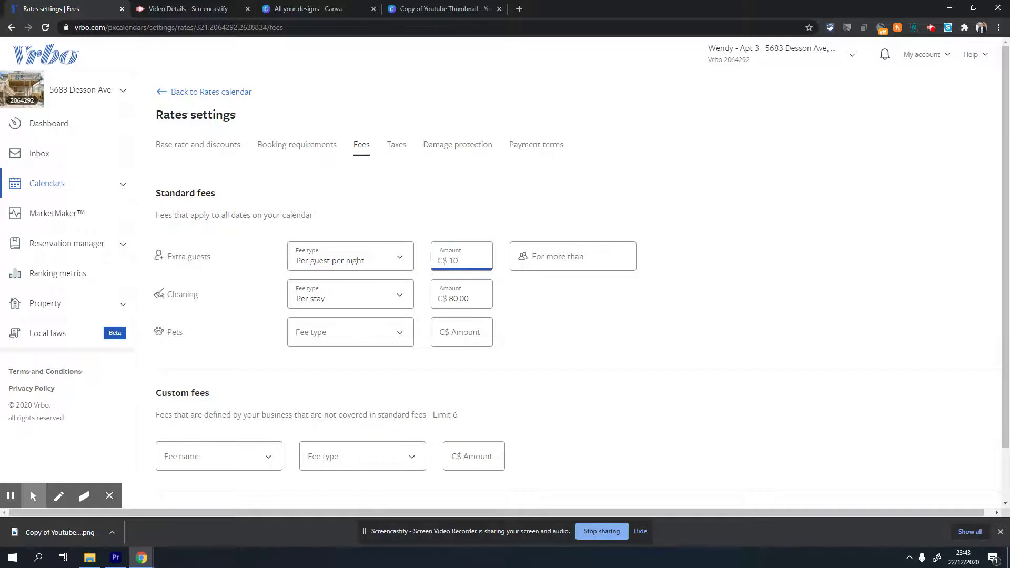
click(576, 262)
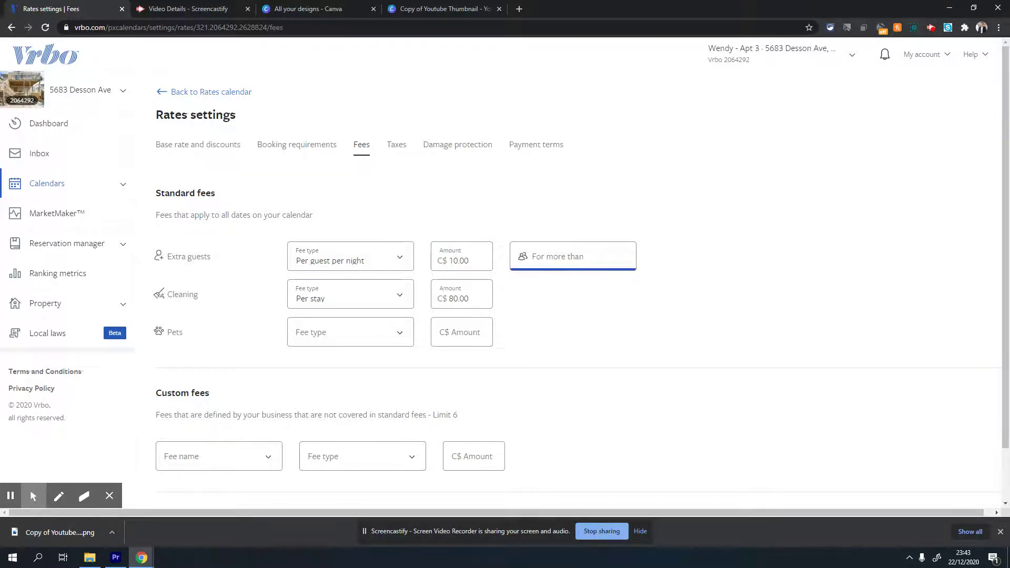
text(4)
drag(575, 261, 509, 265)
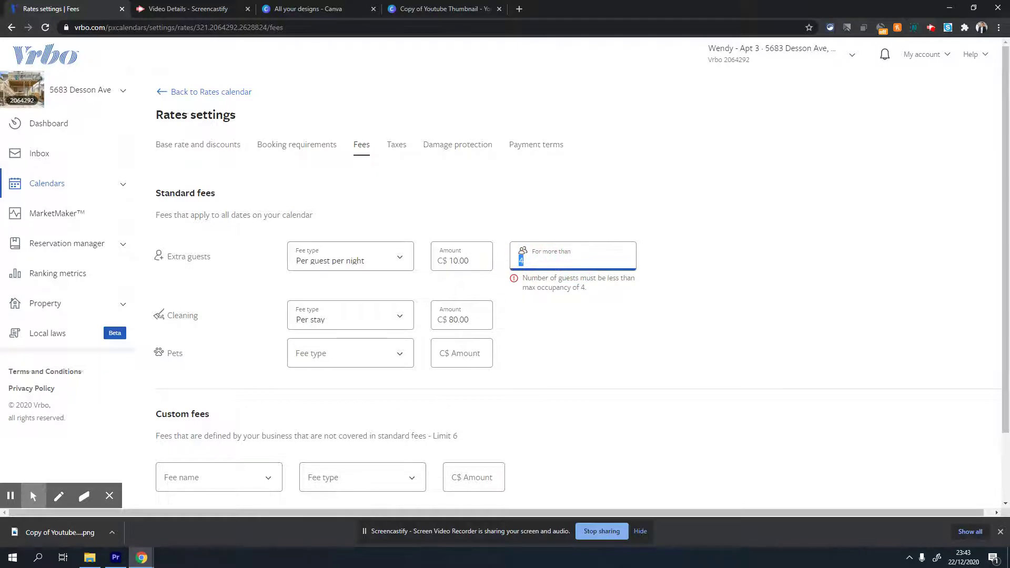
text(3)
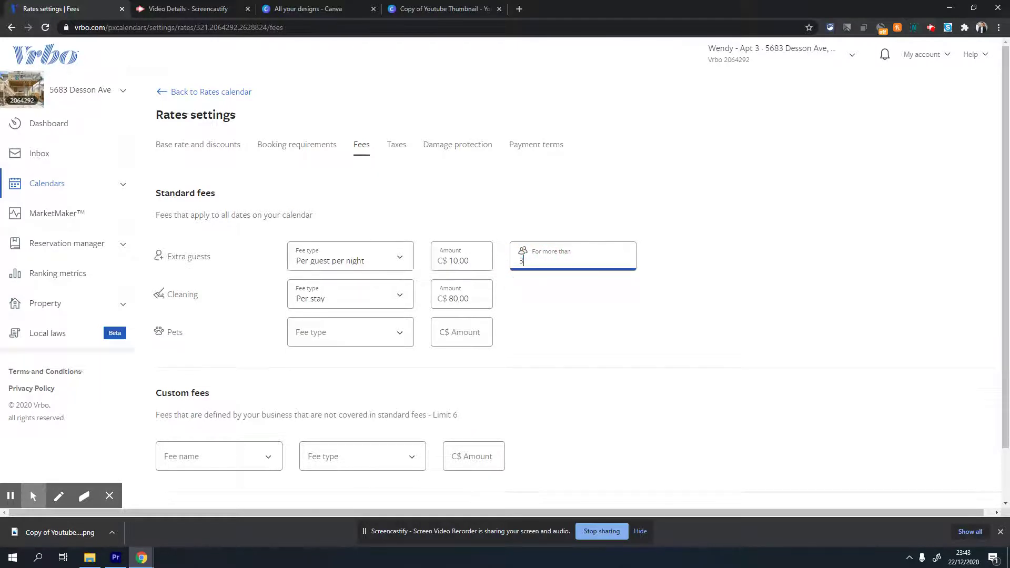
click(634, 294)
Switch the extra guest fee to 100 per guest per stay, then clear its type, amount and threshold.
click(397, 261)
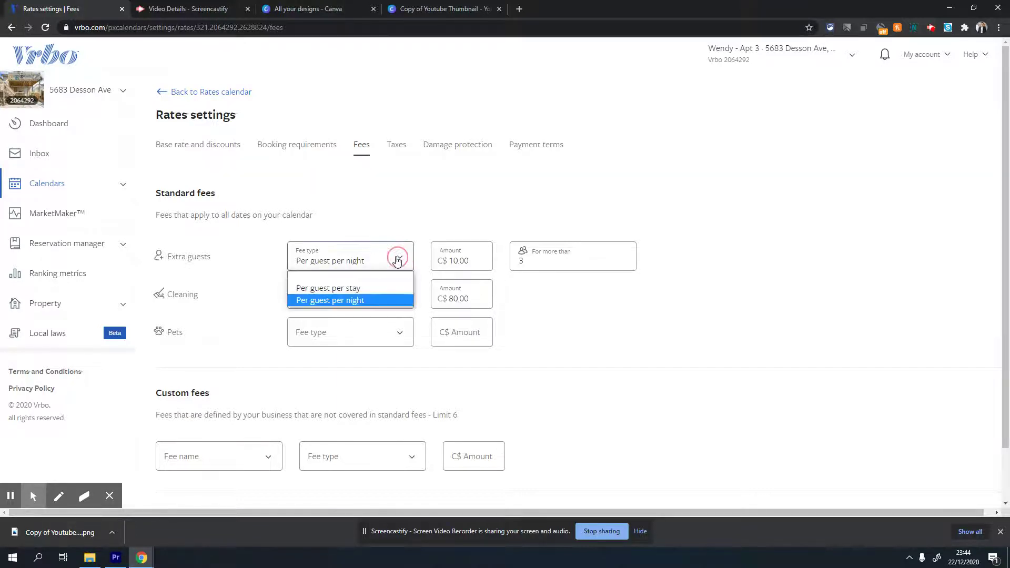
click(352, 288)
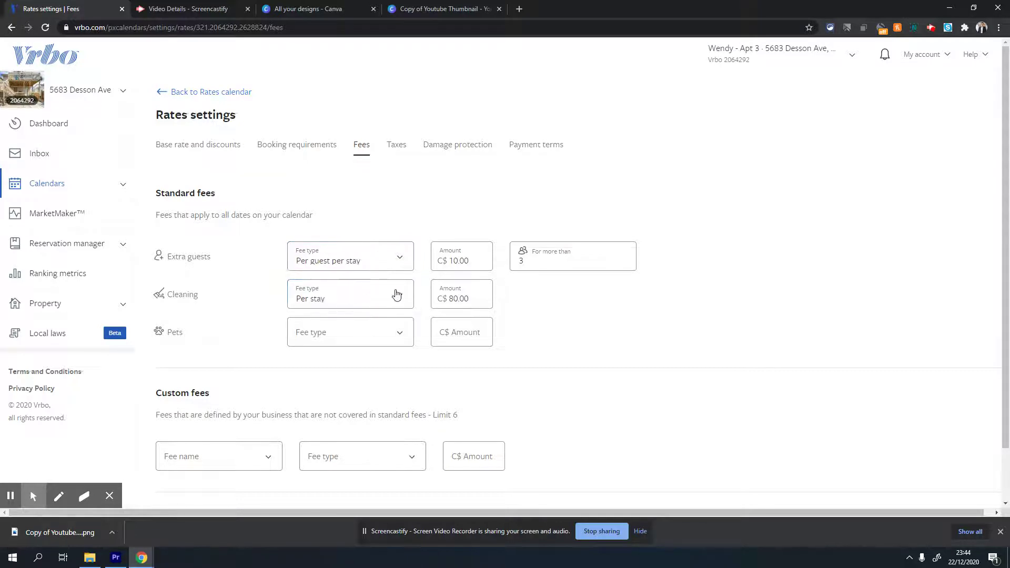
drag(468, 261, 449, 260)
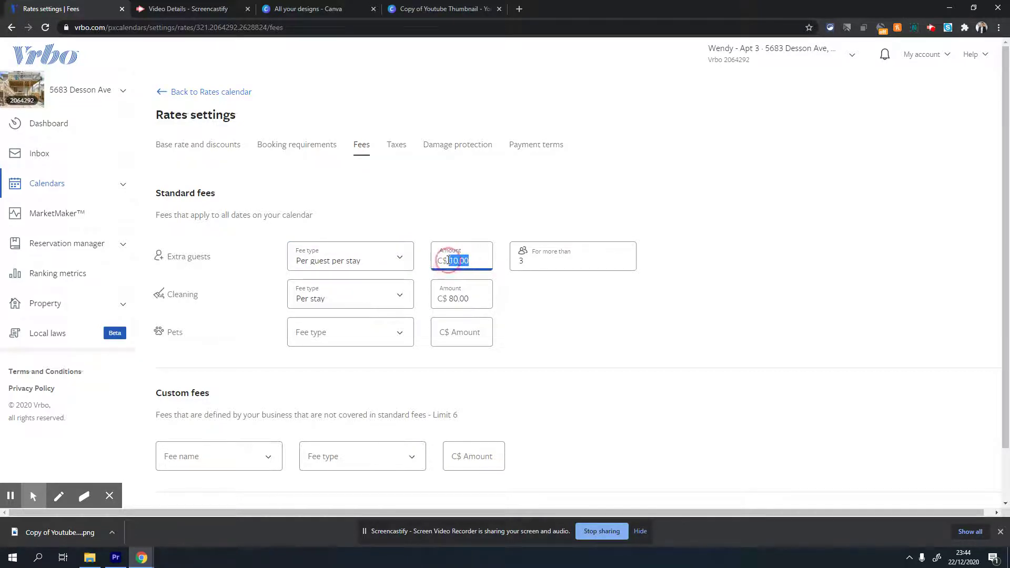
text(100)
drag(481, 260, 432, 262)
key(BackSpace)
click(367, 264)
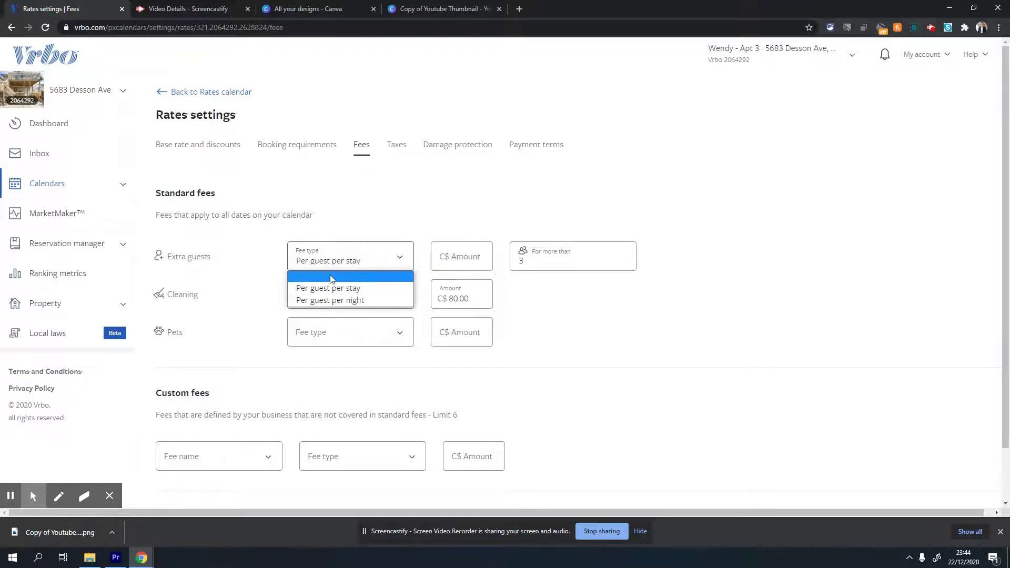
click(337, 274)
click(541, 255)
key(BackSpace)
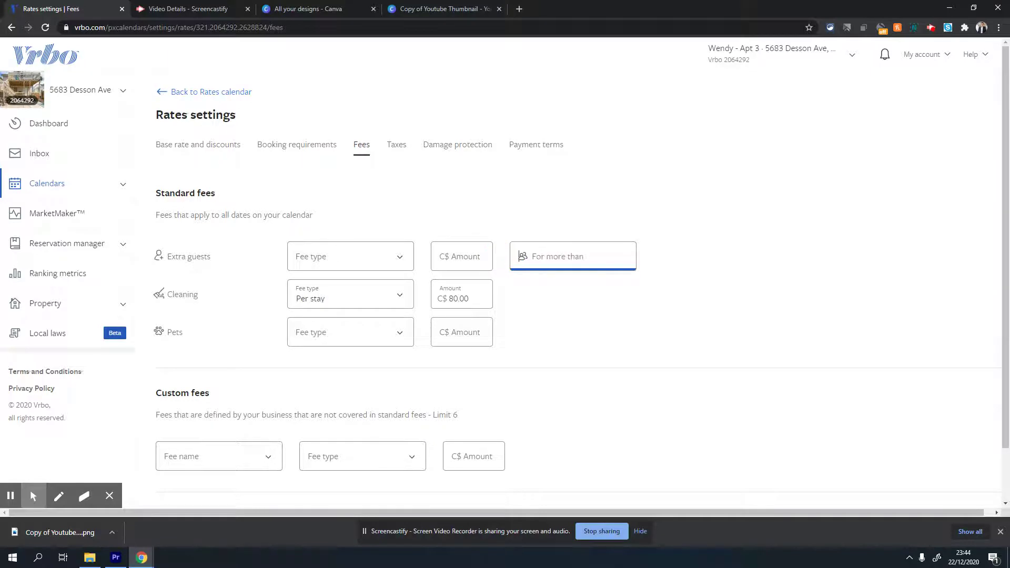
click(597, 319)
Keep the cleaning fee charged per stay at C$80.00 and leave the pets fee type unset.
click(366, 303)
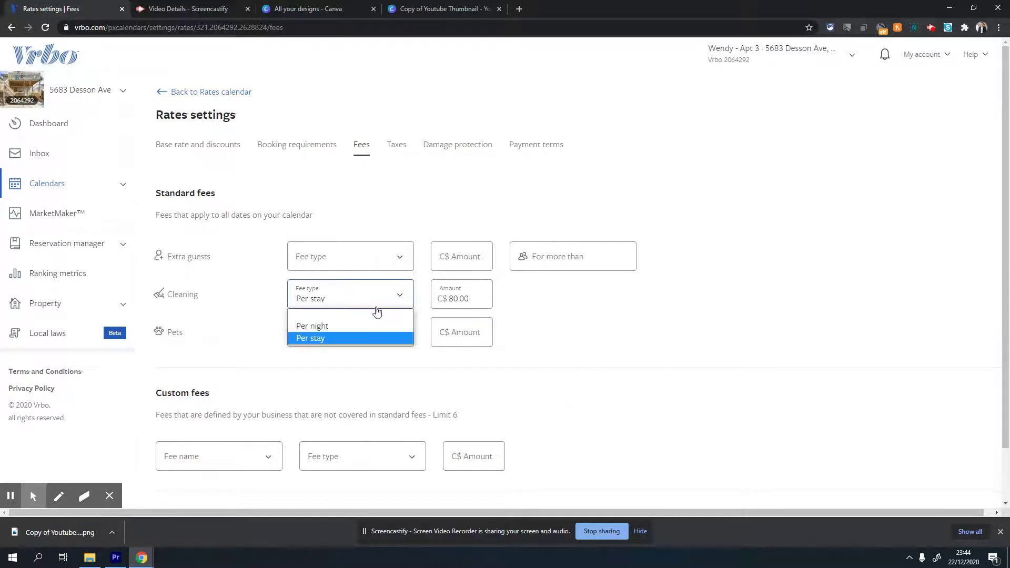
click(355, 338)
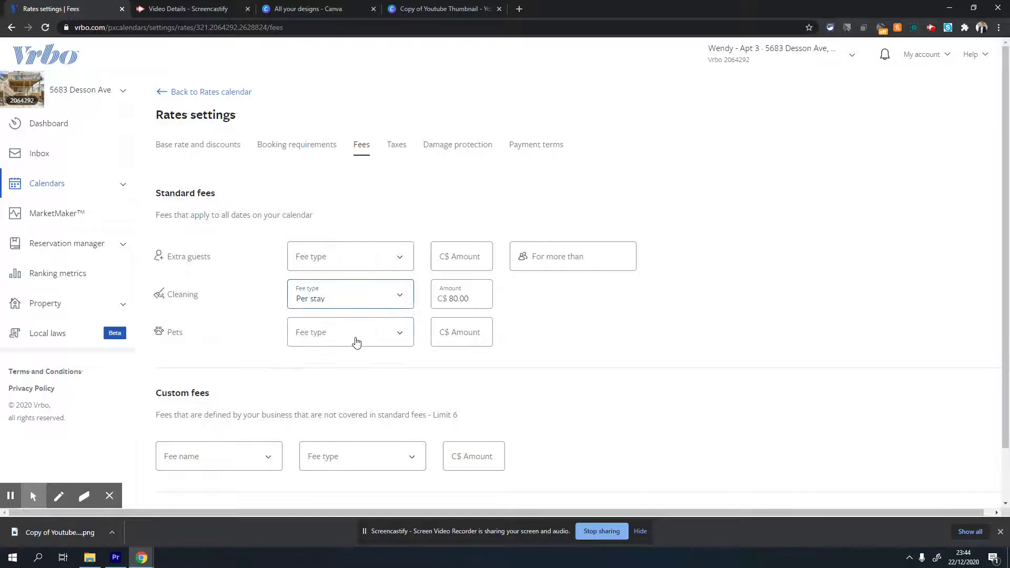
click(604, 322)
click(337, 338)
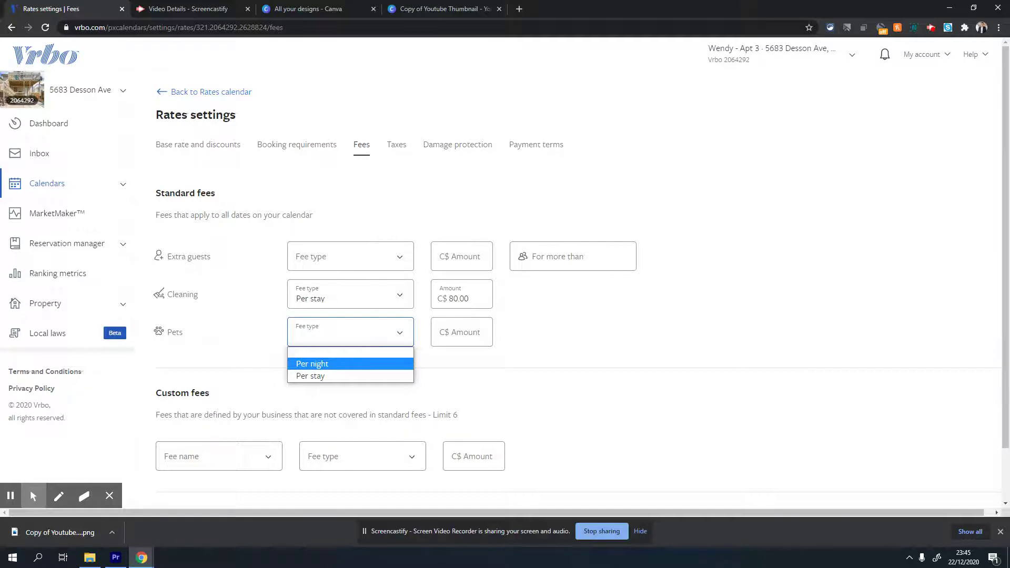
click(405, 351)
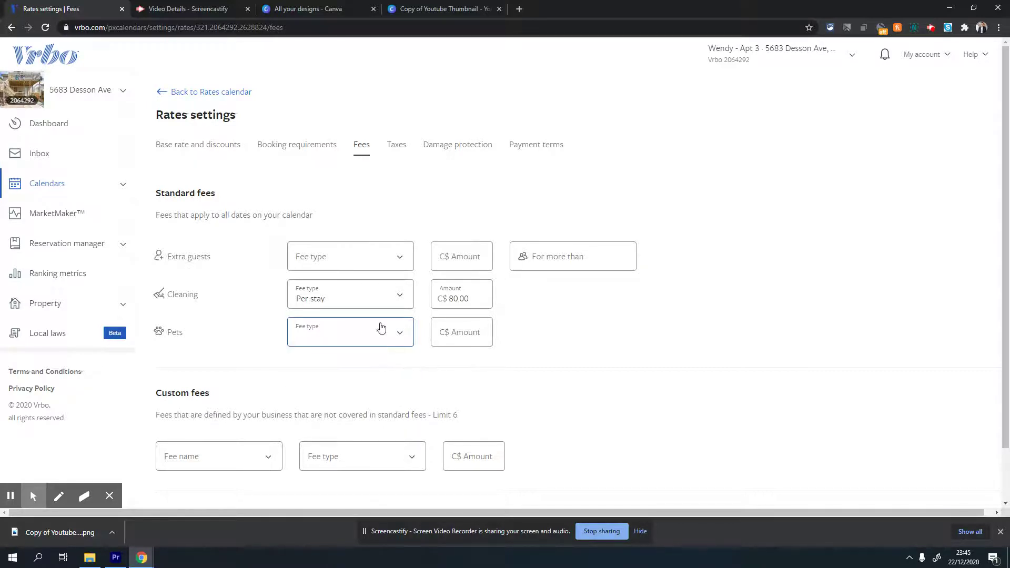
click(573, 340)
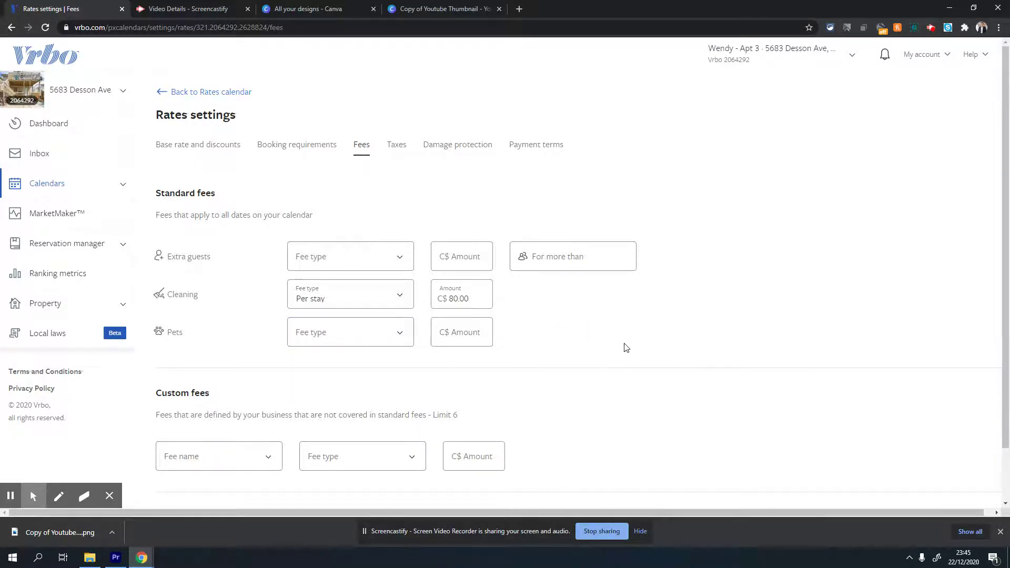
scroll(626, 348, down, 1)
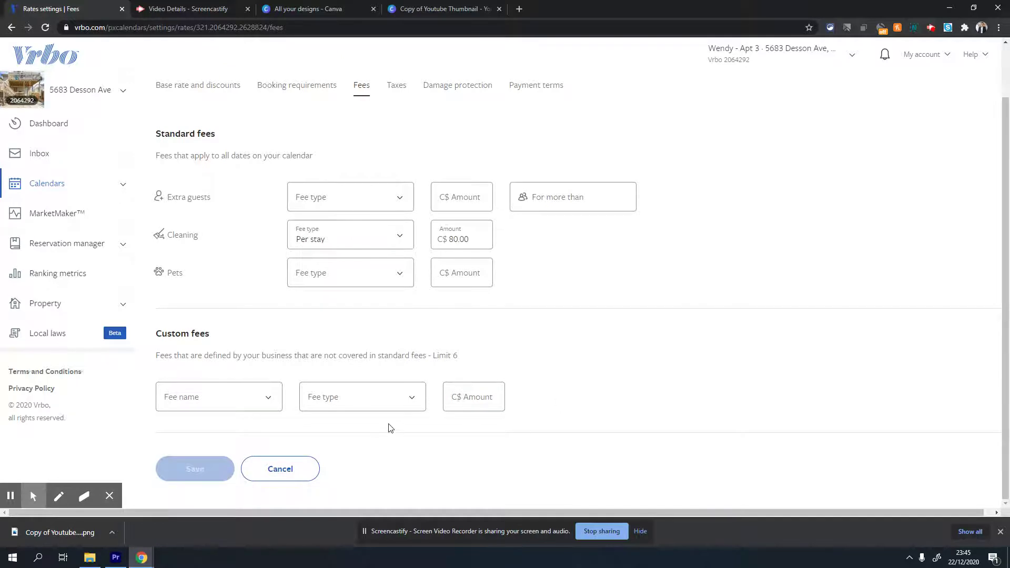
click(273, 403)
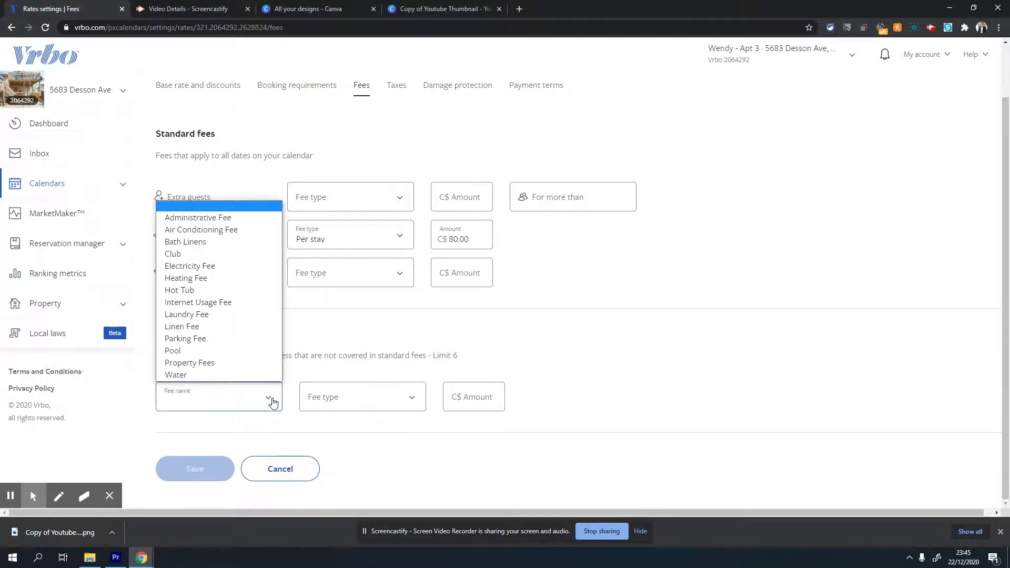
click(352, 358)
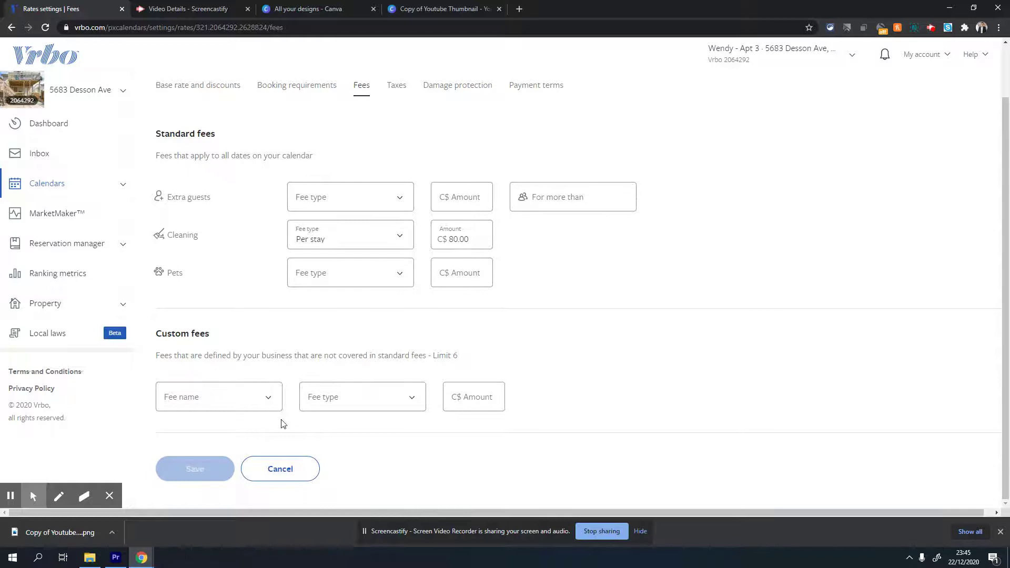
click(272, 399)
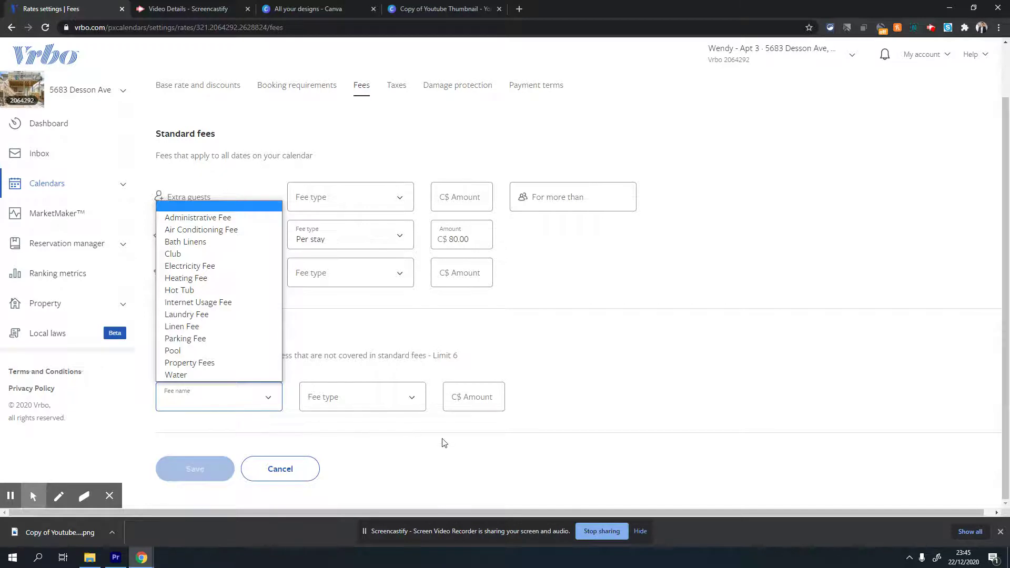
key(w)
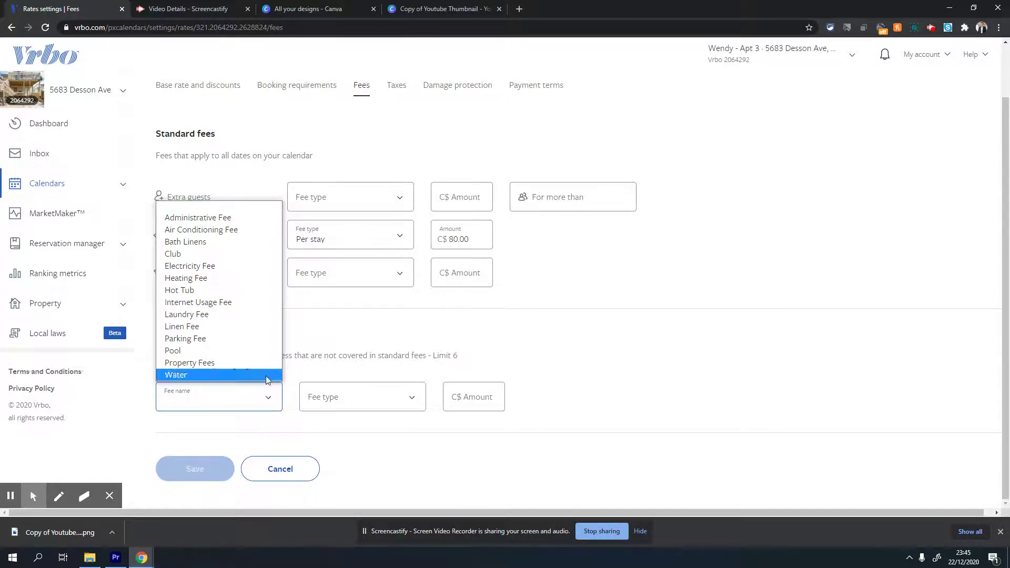
key(Up)
key(Down)
click(521, 450)
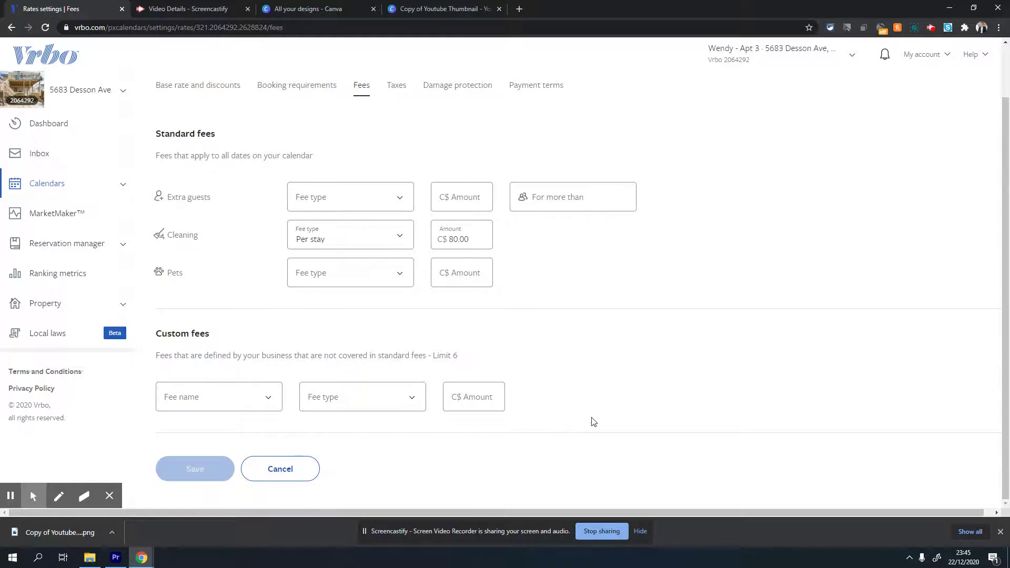
Switch to the Taxes settings, leaving 'Do not include taxes' selected.
click(396, 85)
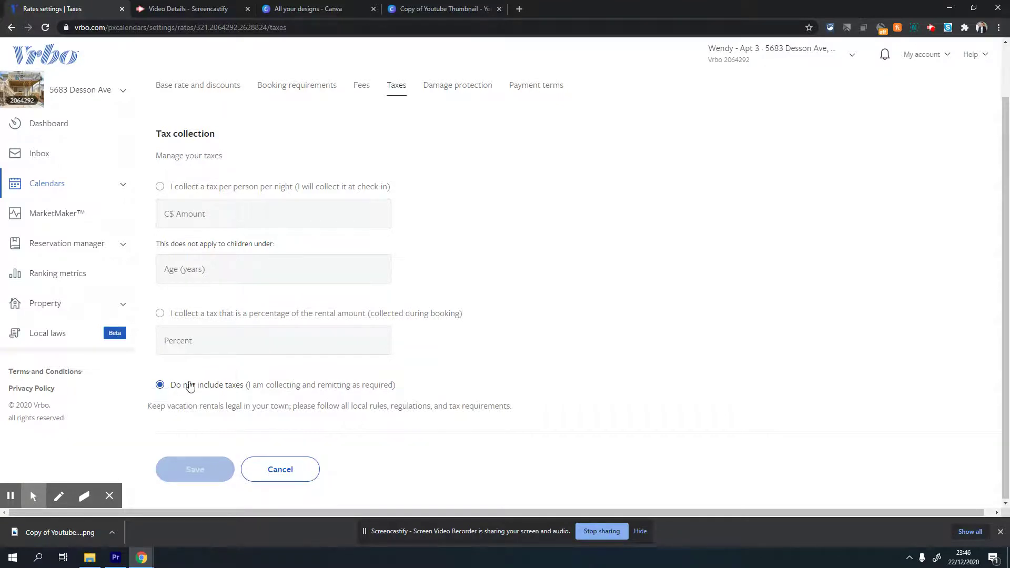
Switch to Damage protection and leave the damage deposit coverage at C$200.00.
click(456, 86)
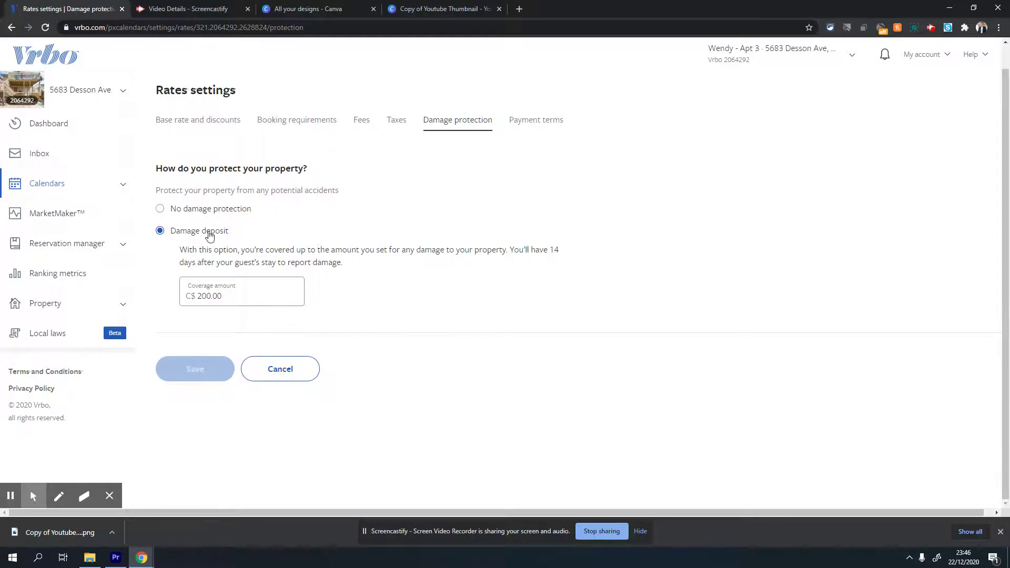
click(235, 295)
click(409, 287)
click(203, 295)
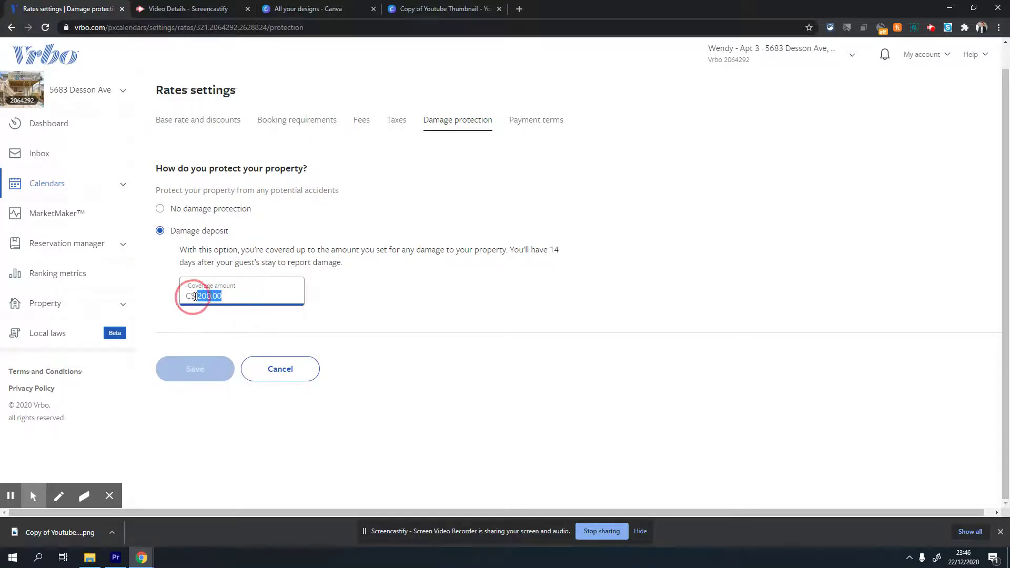
click(369, 293)
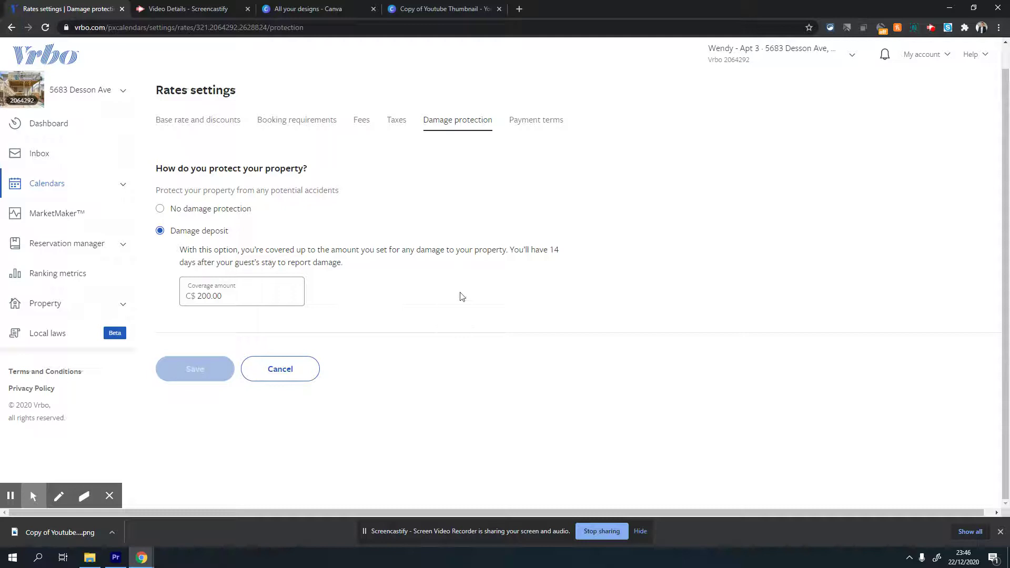
In Payment terms, choose 2 payments: 25% at booking, remainder due 14 days before check-in.
click(536, 120)
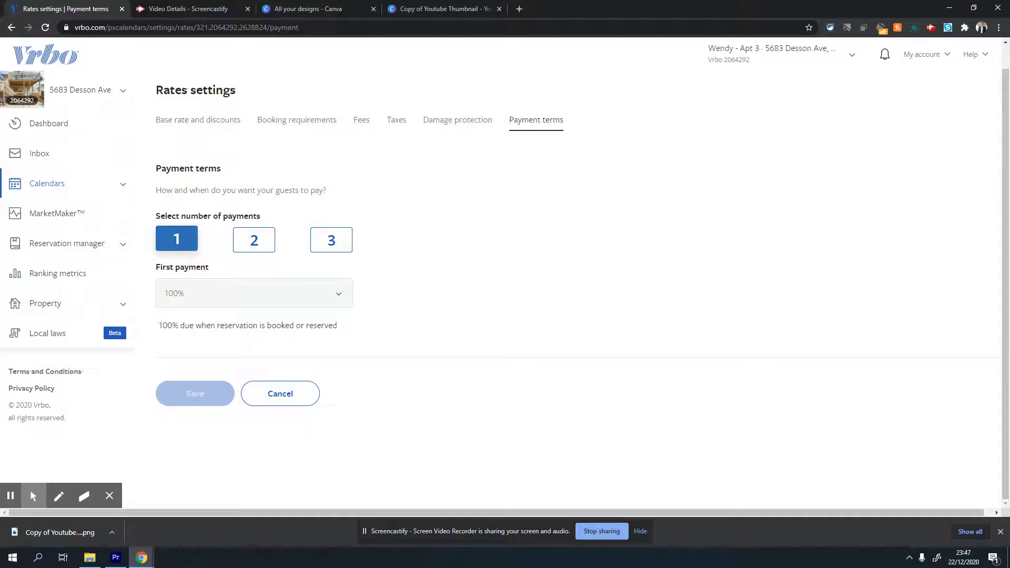
click(254, 239)
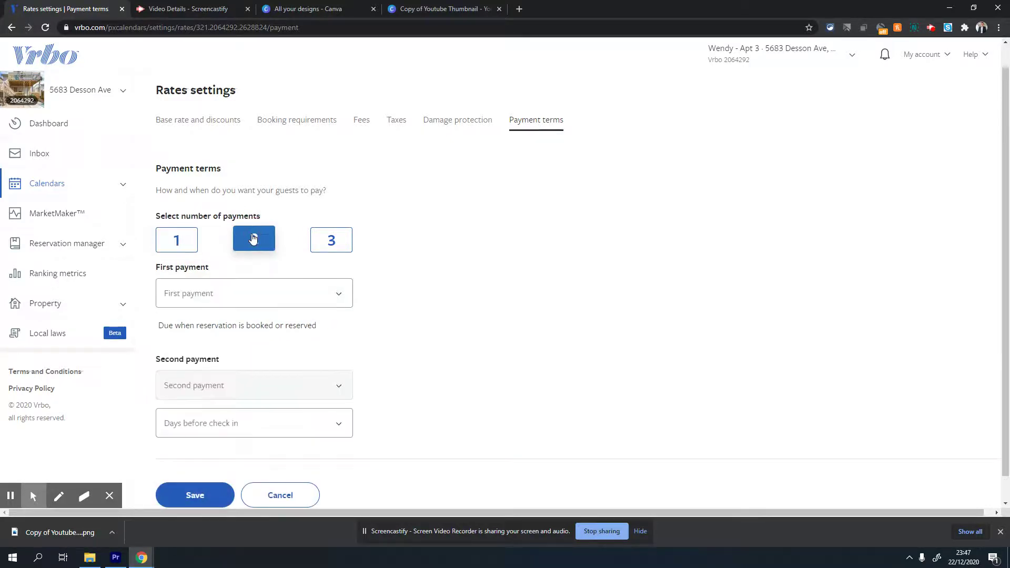
click(342, 299)
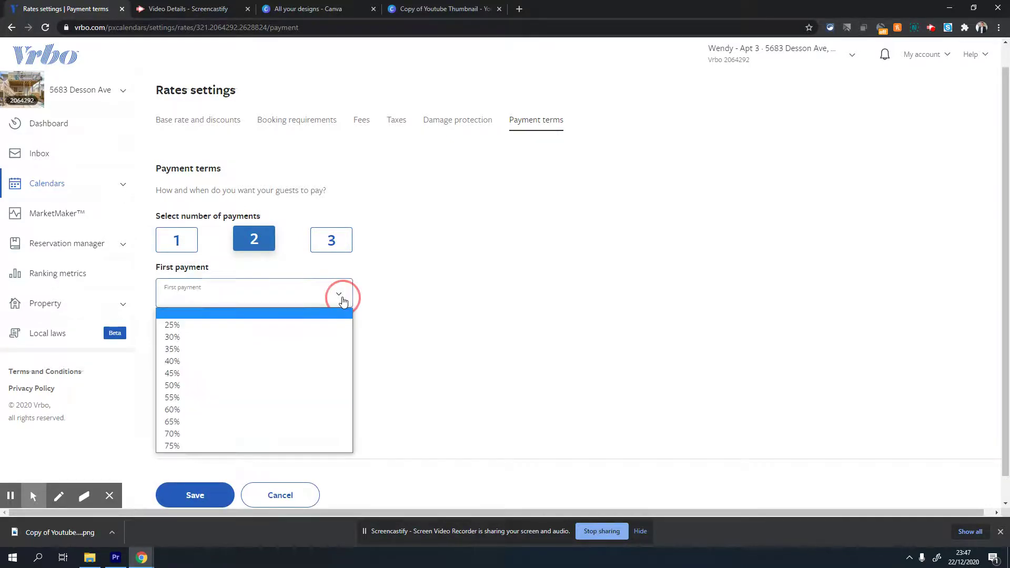
click(316, 326)
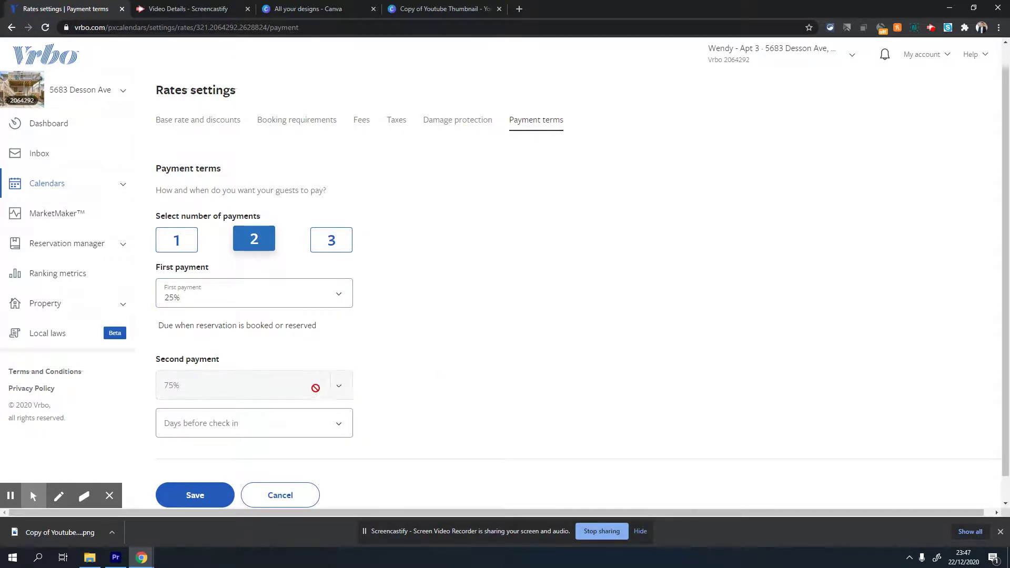
click(289, 419)
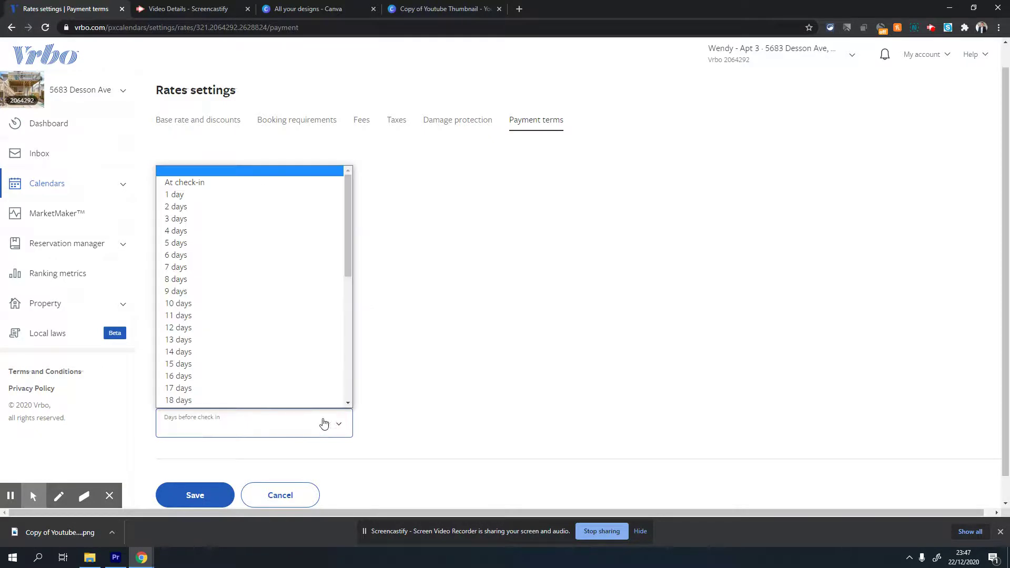
scroll(327, 275, down, 1)
drag(347, 237, 347, 305)
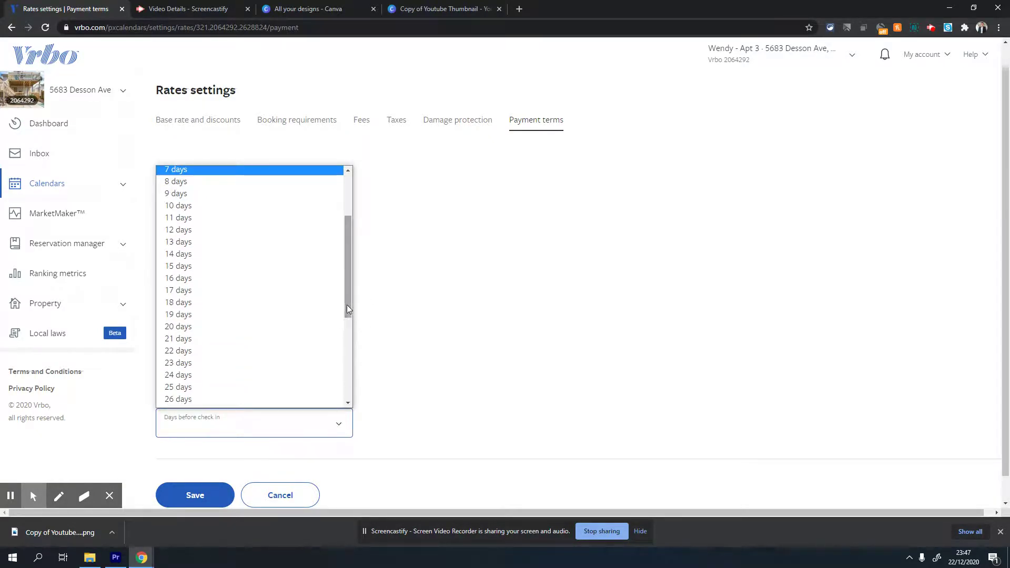
click(207, 266)
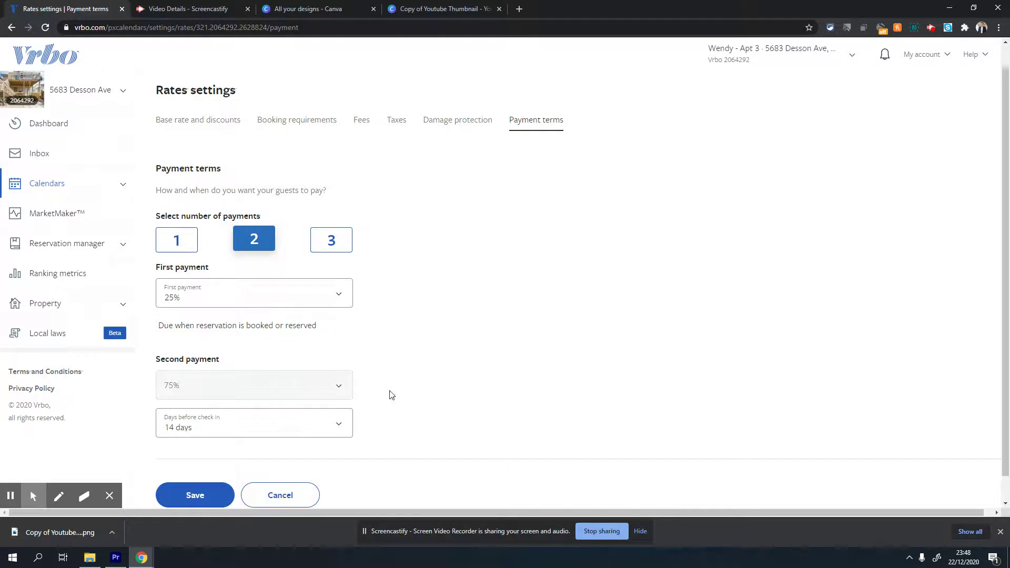
Save the payment terms, go back to the Rates calendar, and expand the Property sidebar section.
click(199, 494)
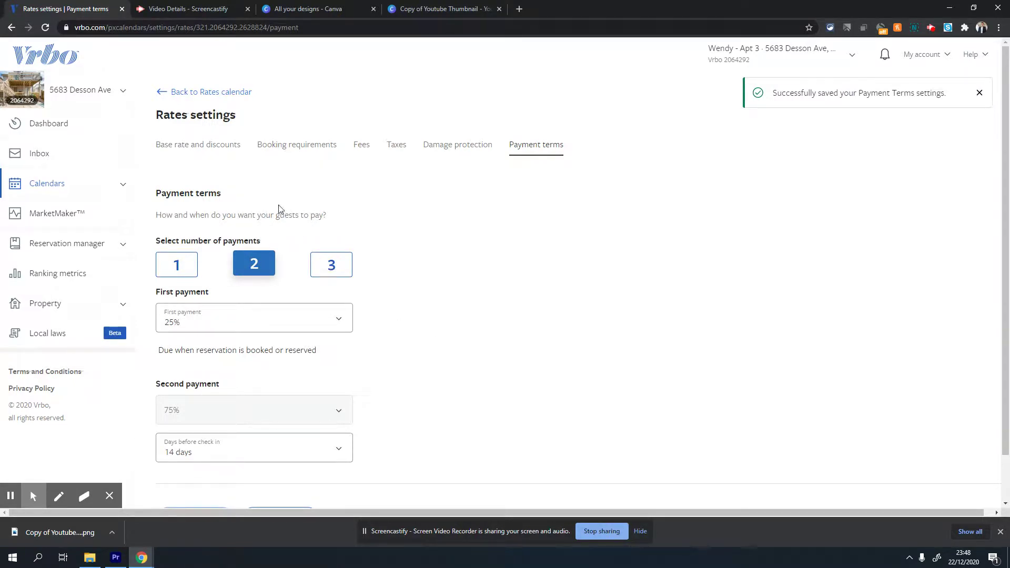
click(232, 95)
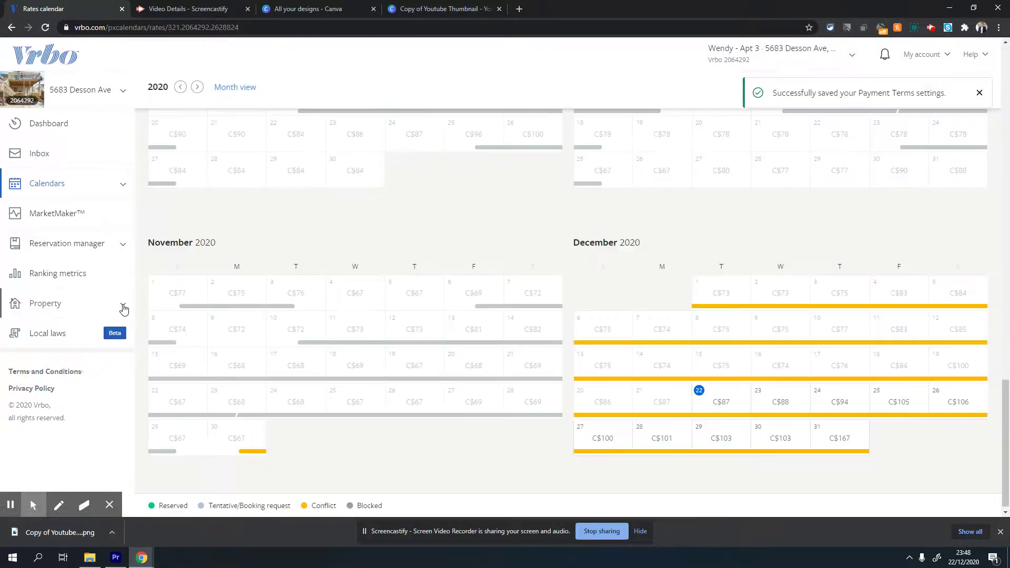
click(123, 309)
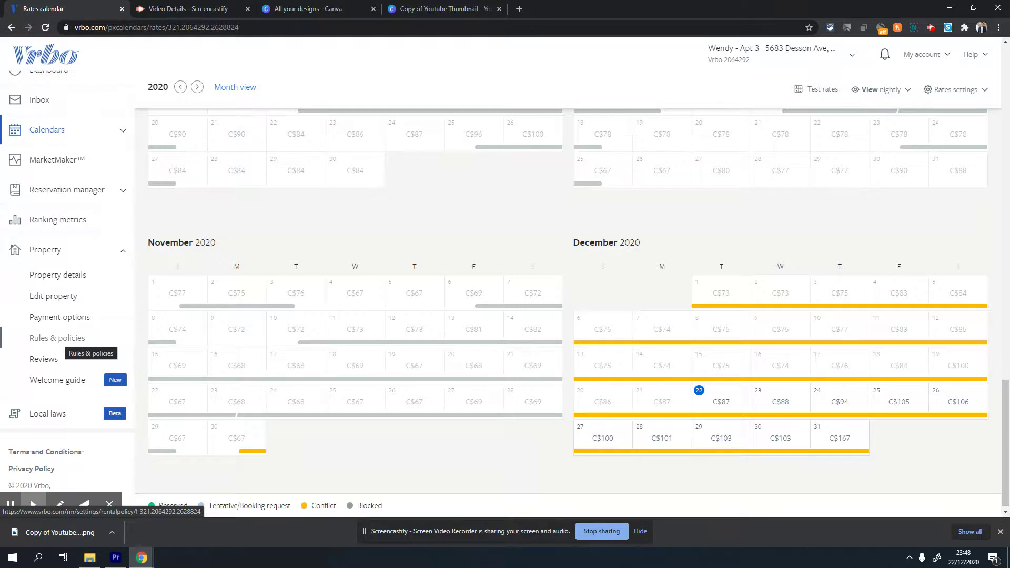
click(83, 254)
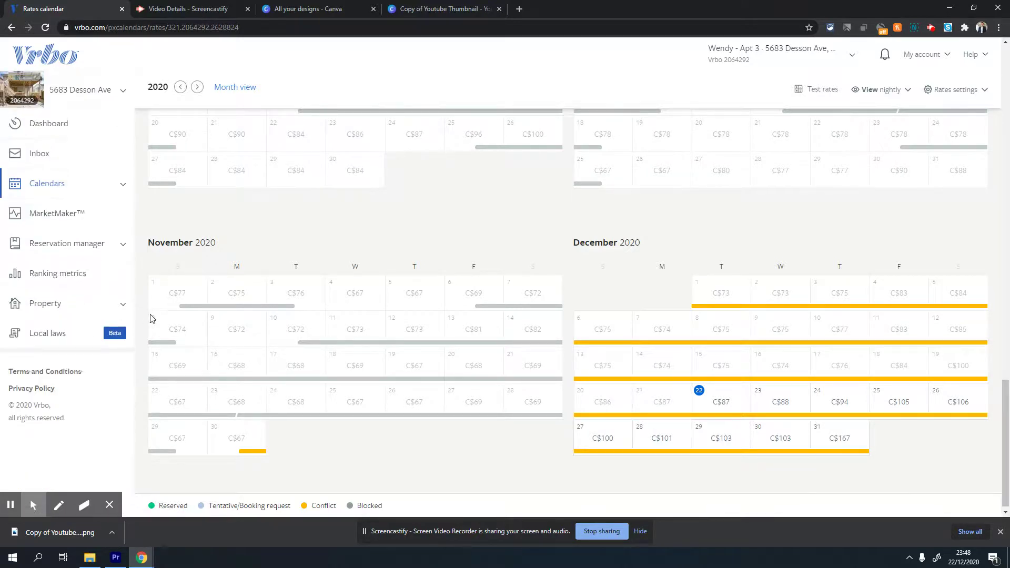
click(48, 309)
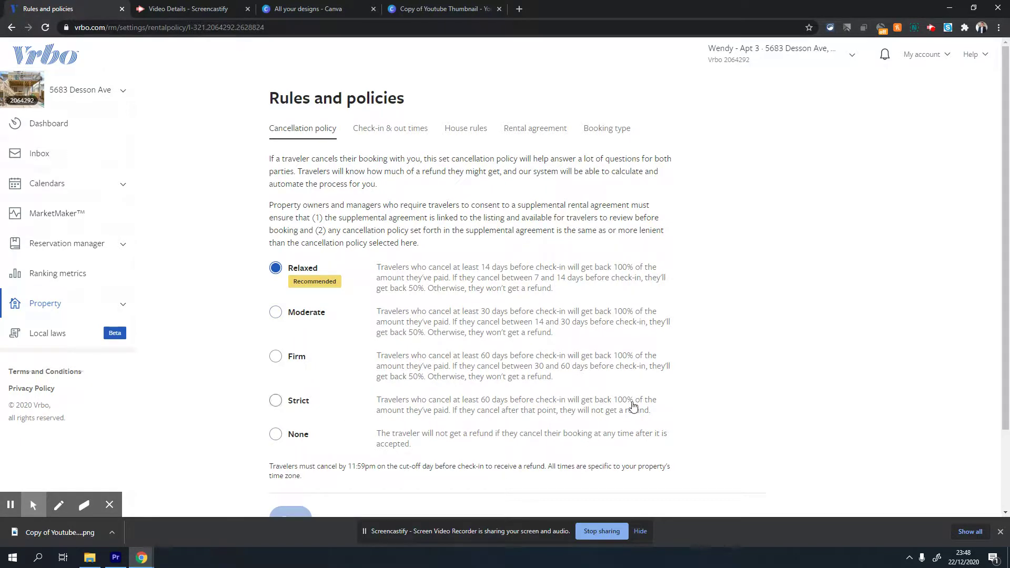
Review the 3:00 PM check-in and 11:00 AM check-out times before heading to House rules.
scroll(548, 388, down, 2)
scroll(526, 379, up, 2)
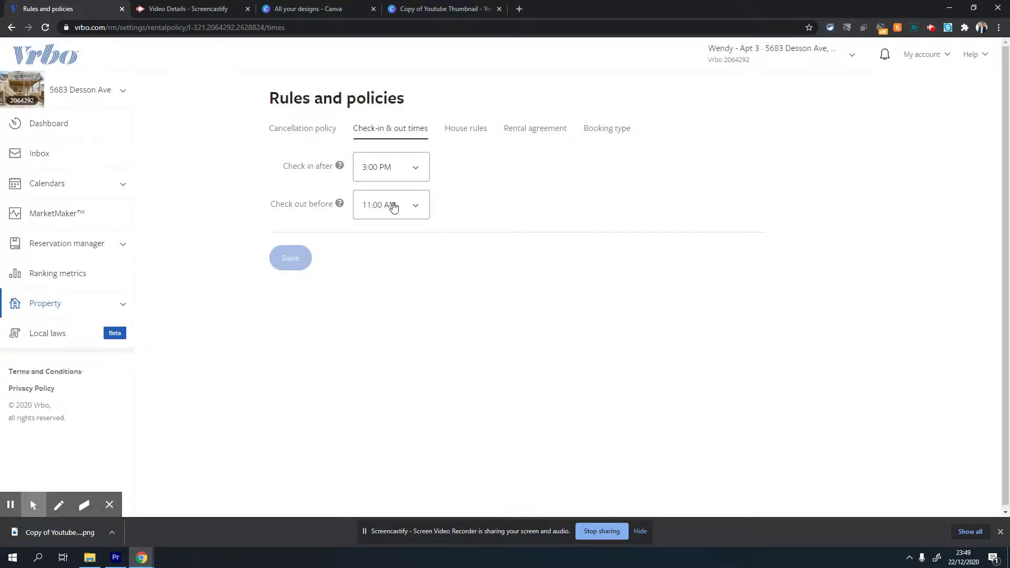
mouse_move(393, 174)
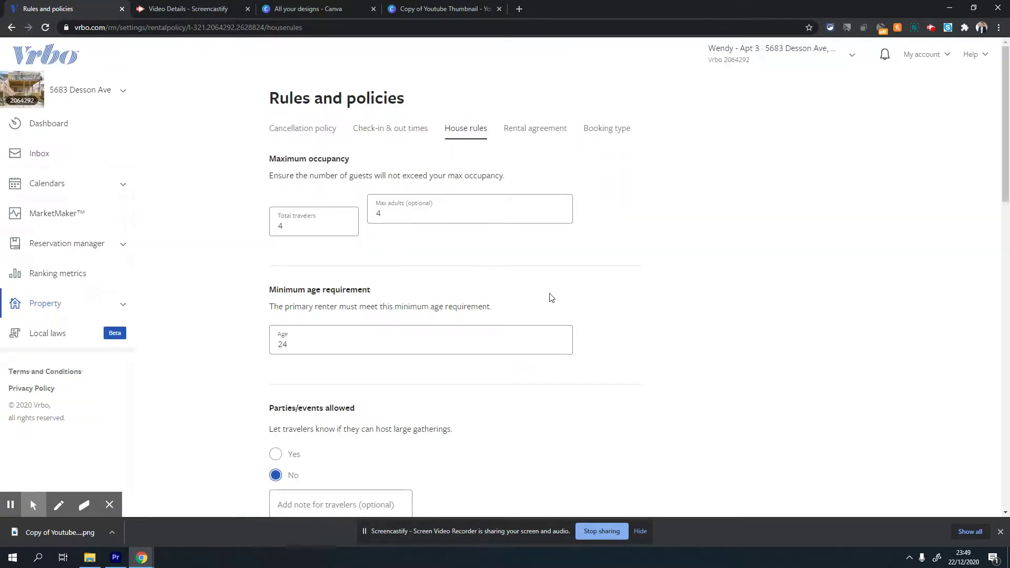
Scroll down the house rules and start editing the Suitable for children note.
scroll(550, 298, down, 1)
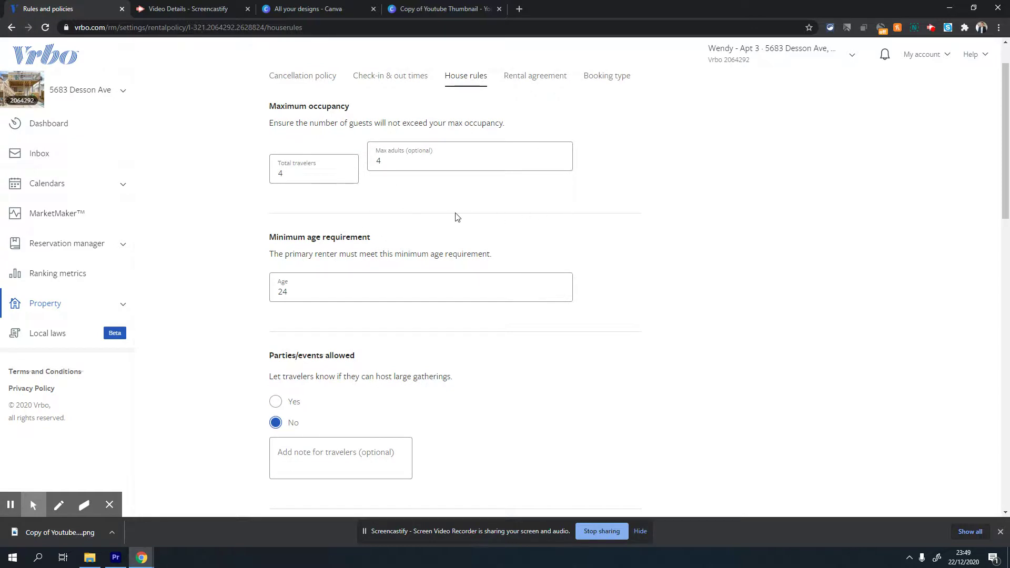
scroll(556, 200, up, 1)
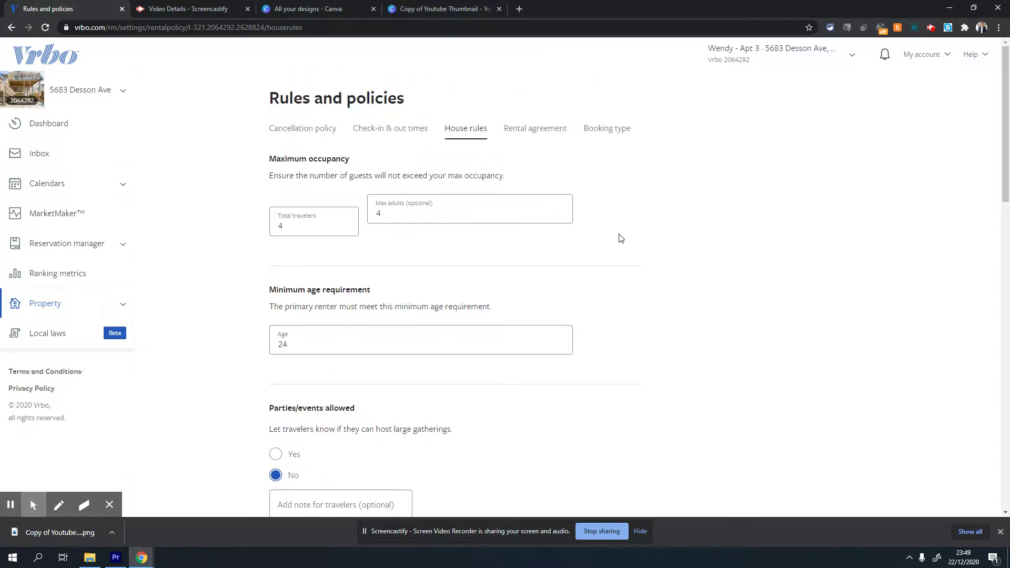
scroll(620, 238, down, 3)
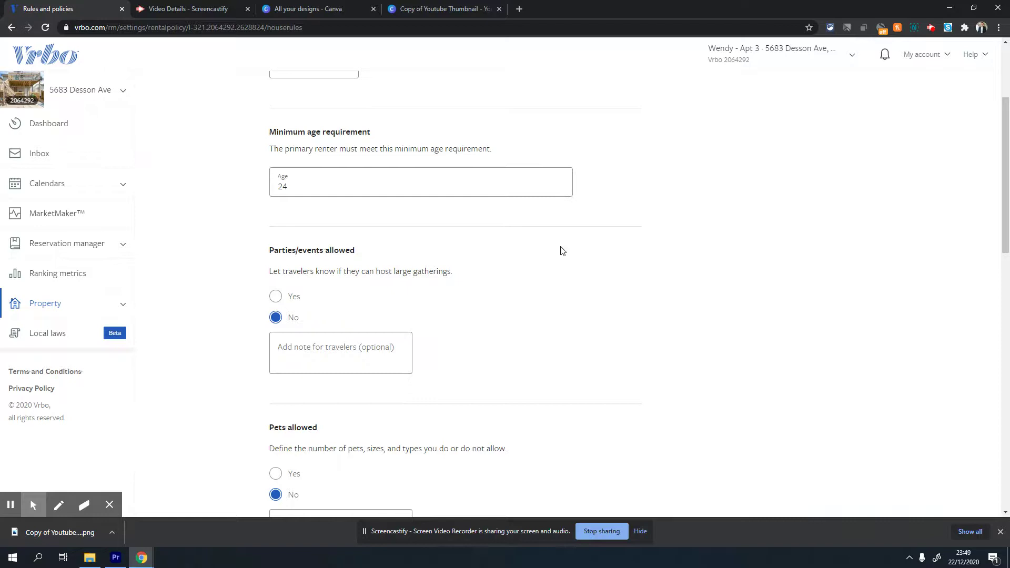
scroll(561, 250, down, 2)
scroll(563, 253, up, 1)
scroll(564, 255, down, 1)
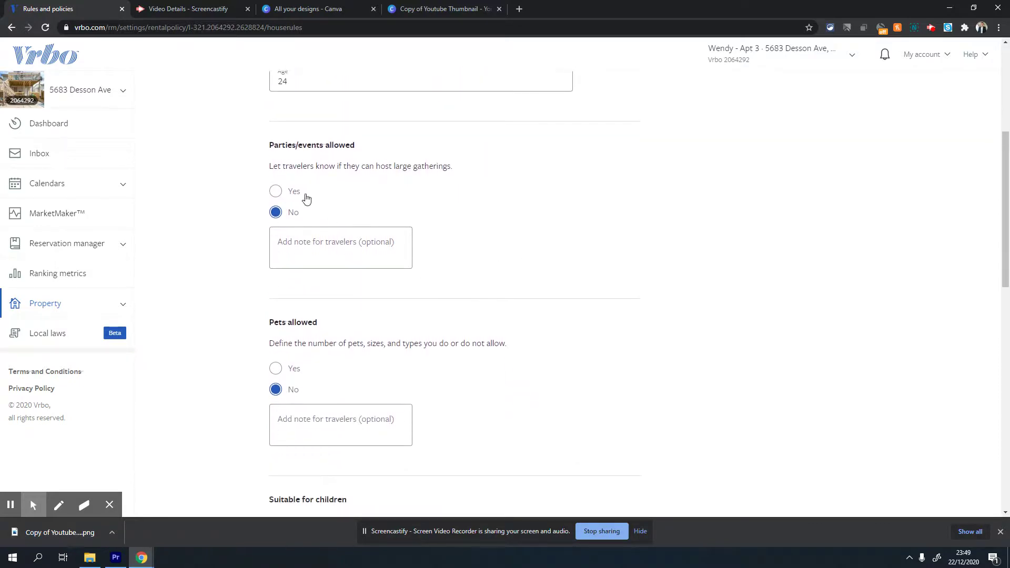
scroll(555, 218, down, 3)
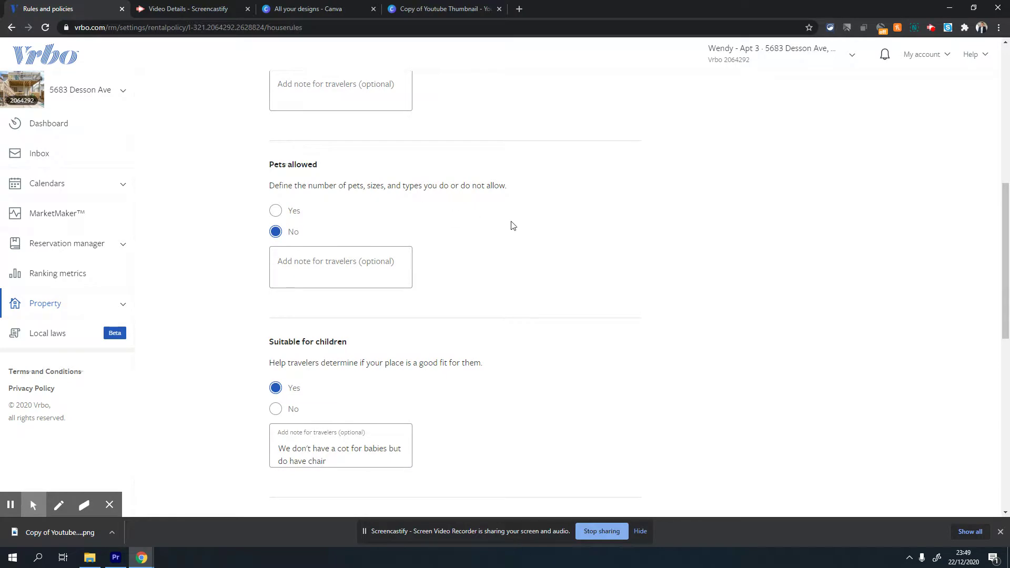
scroll(489, 234, down, 3)
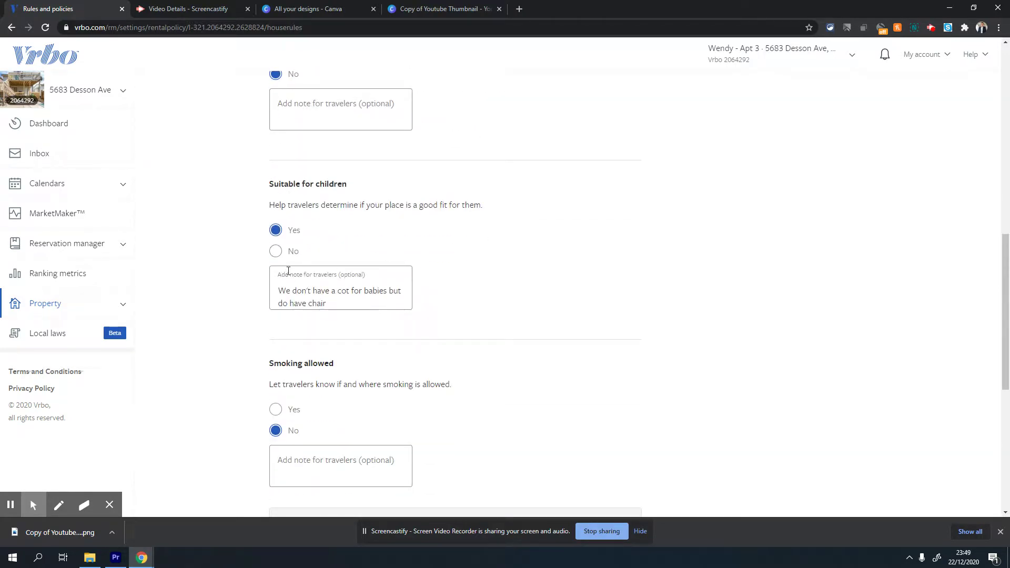
click(333, 303)
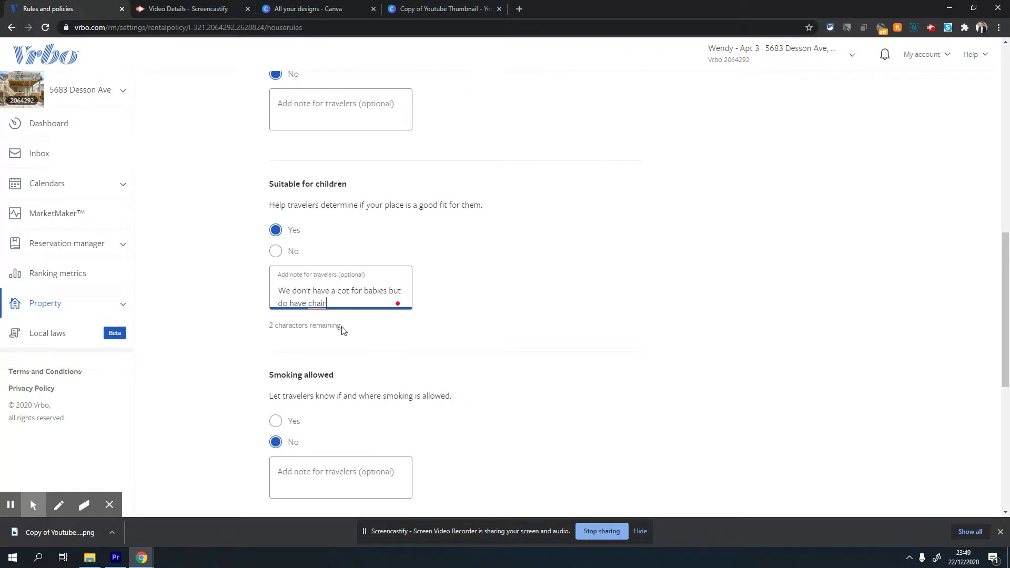
mouse_move(318, 304)
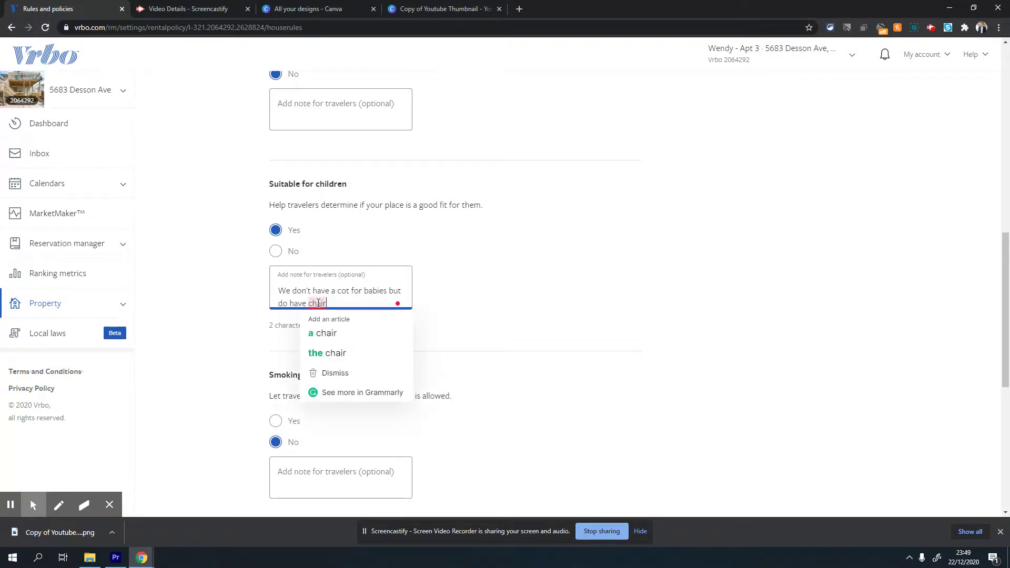
click(323, 334)
click(314, 303)
Try adding 'high' before 'chair', then revert the children note to its original wording.
text(high)
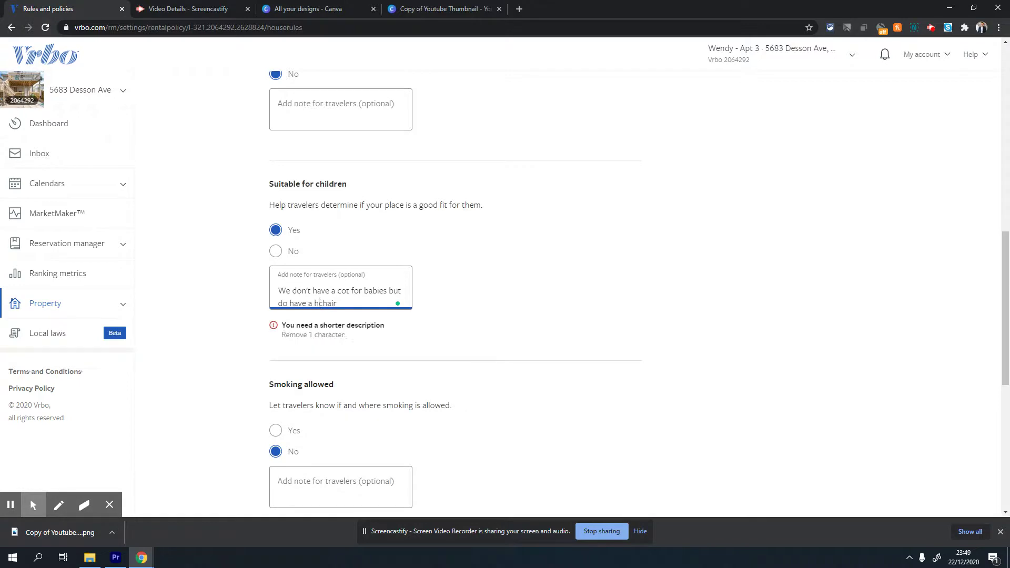
click(455, 338)
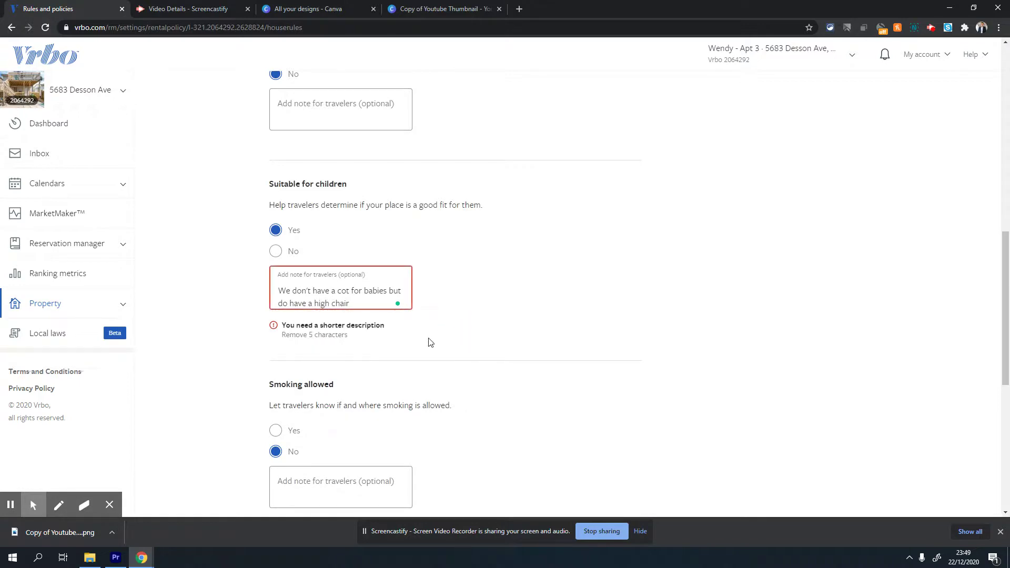
click(315, 304)
key(BackSpace)
key(BackSpace)
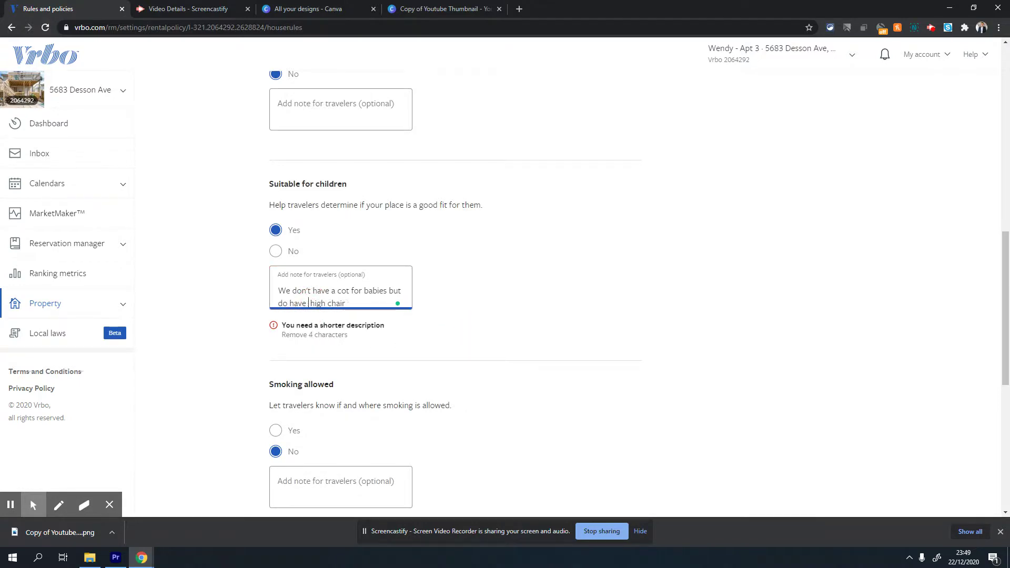
double_click(298, 304)
click(309, 303)
key(Delete)
key(Delete)
key(Delete)
key(Delete)
key(Delete)
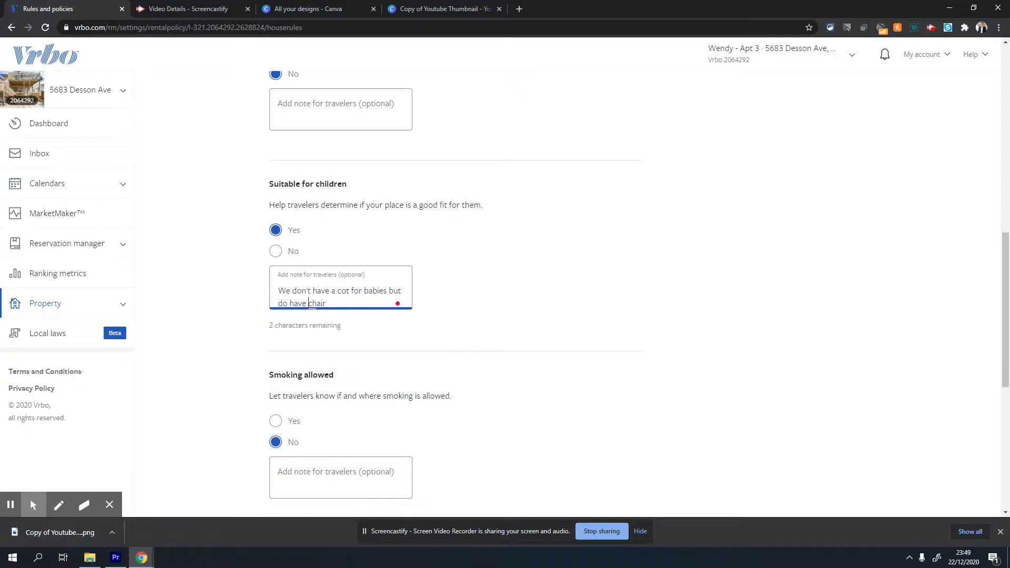
click(519, 311)
Scroll past the house rules to the Rental agreement section, which has no agreement uploaded.
scroll(491, 322, down, 3)
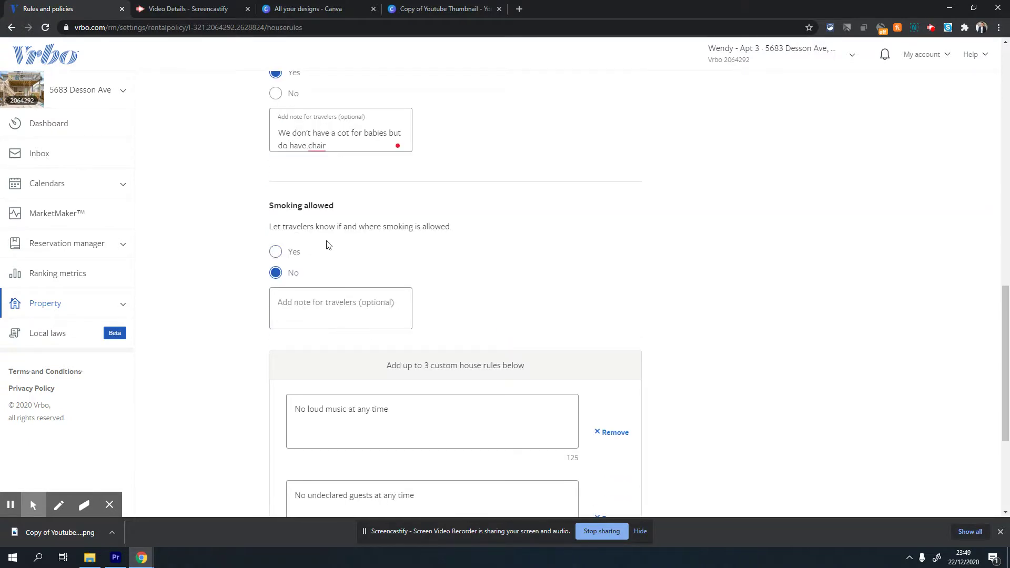
scroll(479, 308, down, 3)
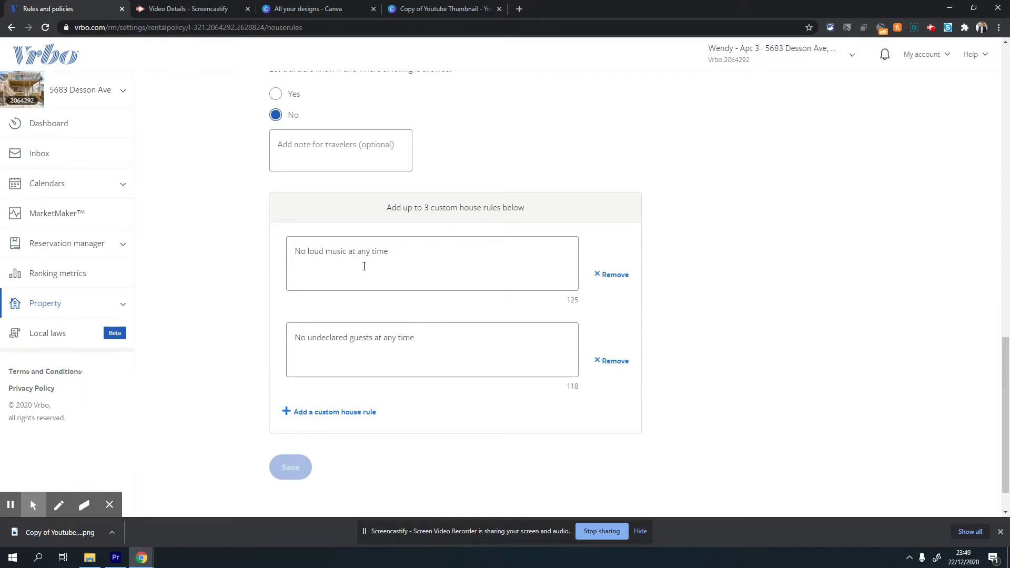
click(713, 397)
scroll(661, 367, up, 17)
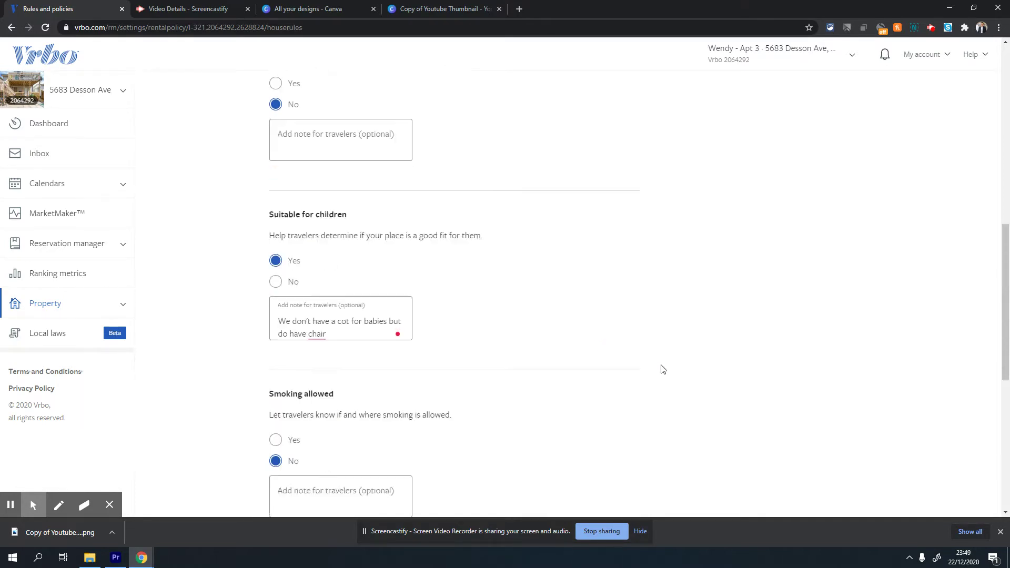
scroll(552, 337, up, 1)
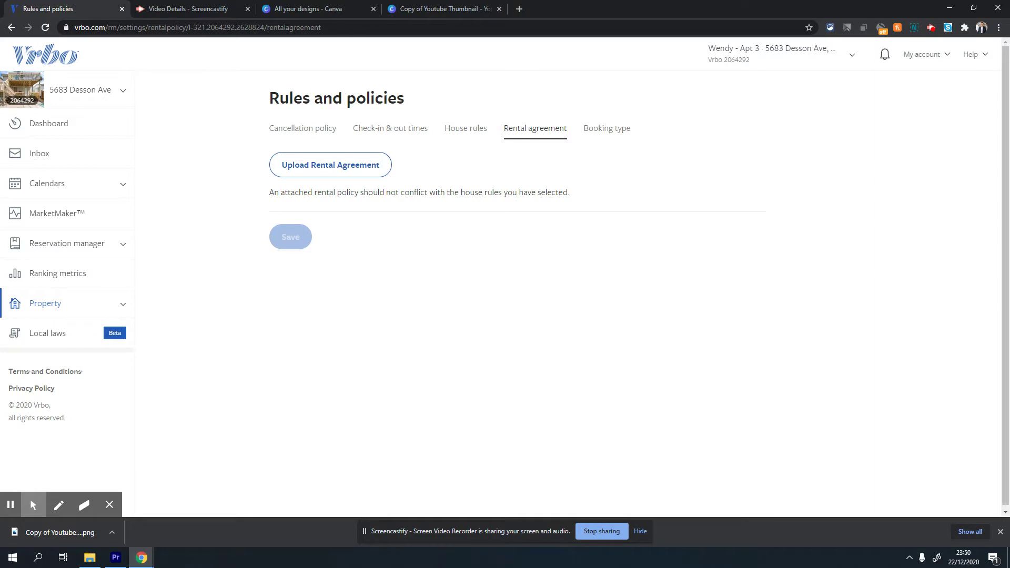
Review the Booking type settings, confirming Instant Booking is selected instead of 24-hour Review.
click(605, 128)
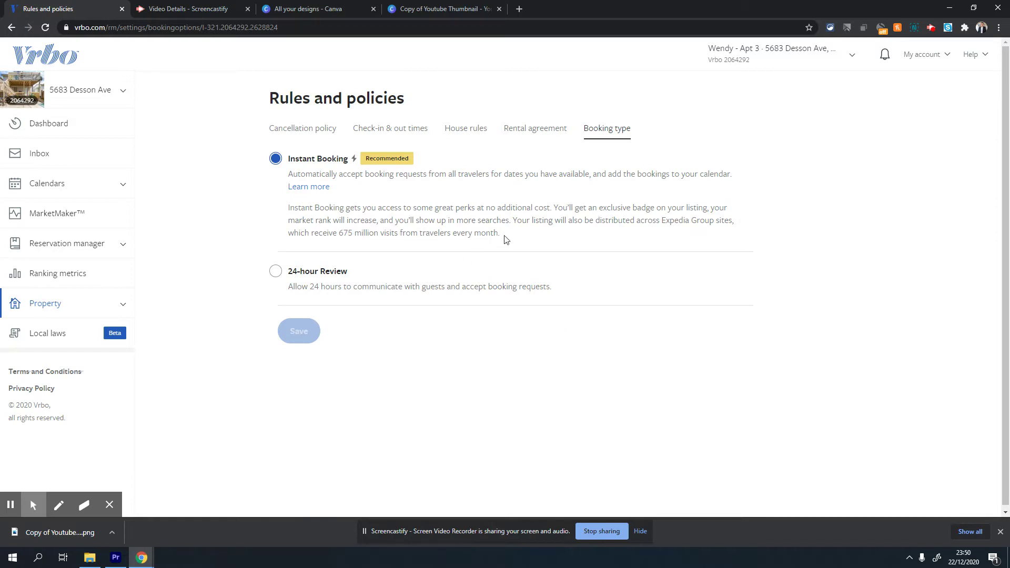
drag(503, 237, 330, 195)
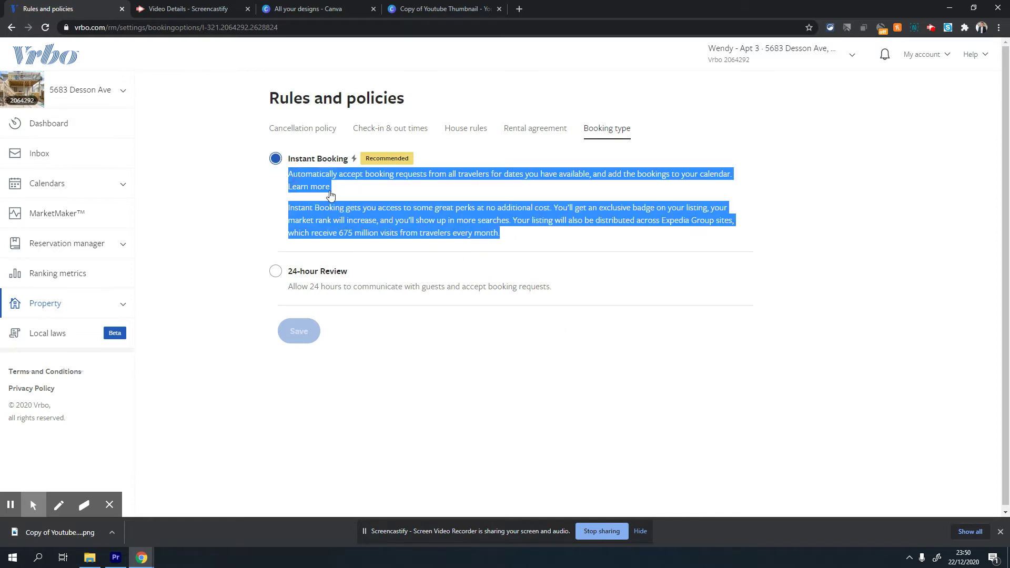
click(408, 198)
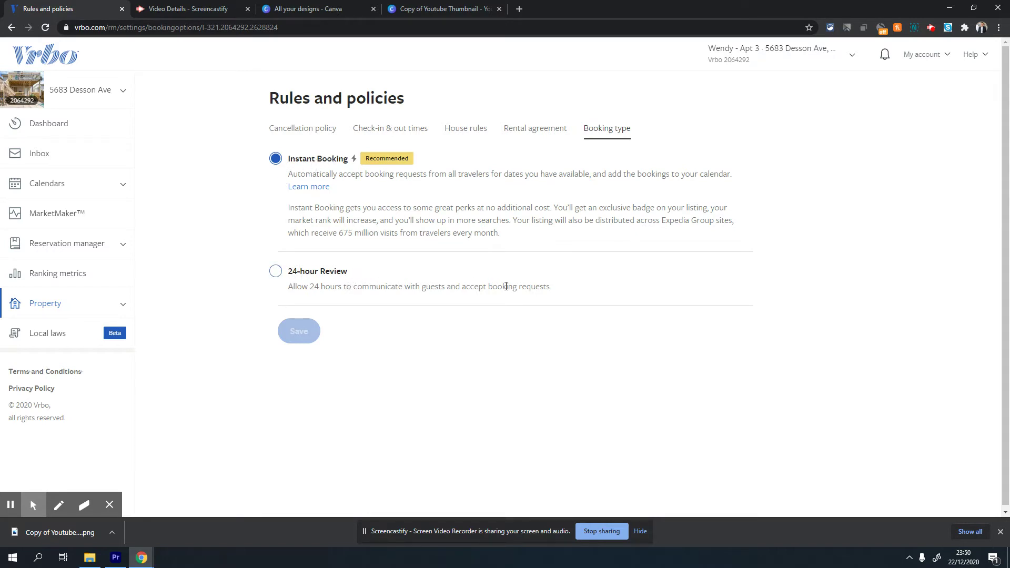
click(558, 287)
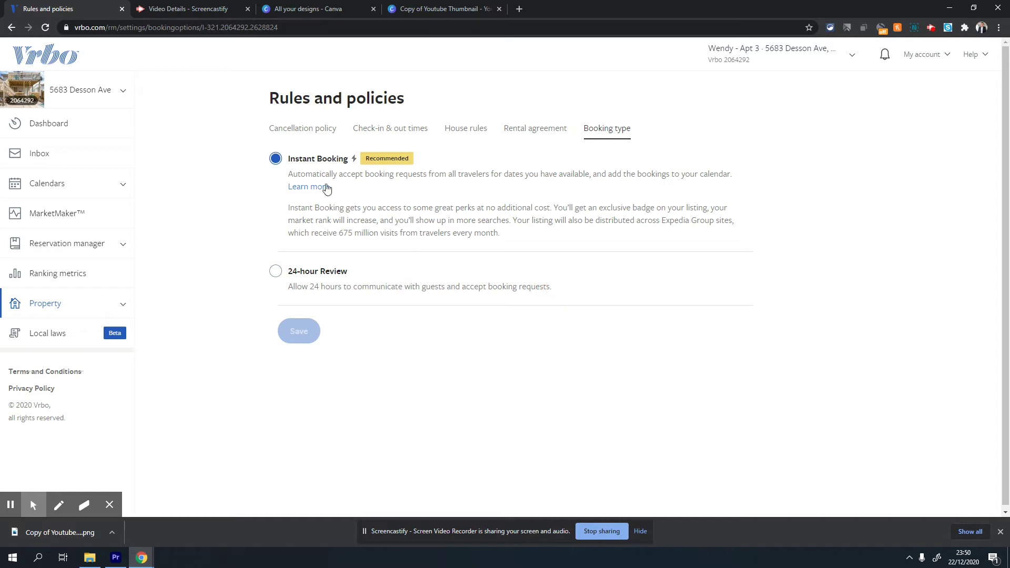